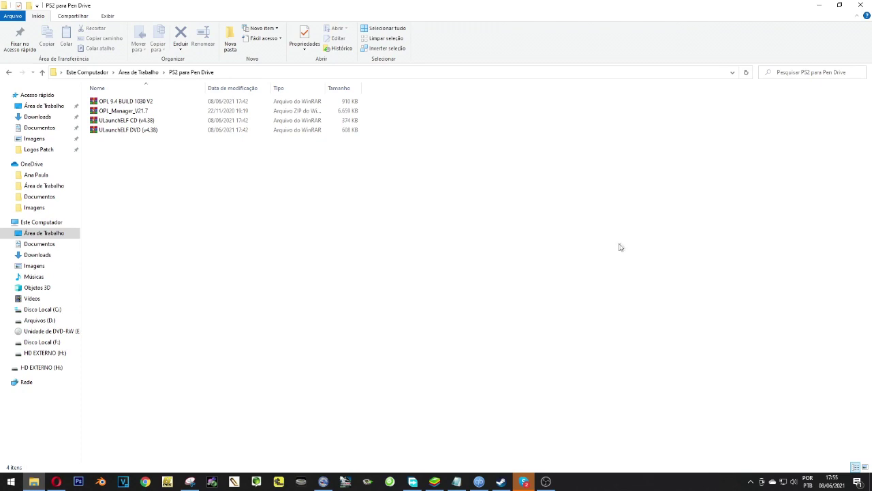
# Extract all four archives in the PS2 para Pen Drive folder, each into its own separate folder
pyautogui.moveTo(158, 171); pyautogui.dragTo(140, 103)
pyautogui.rightClick(139, 104)
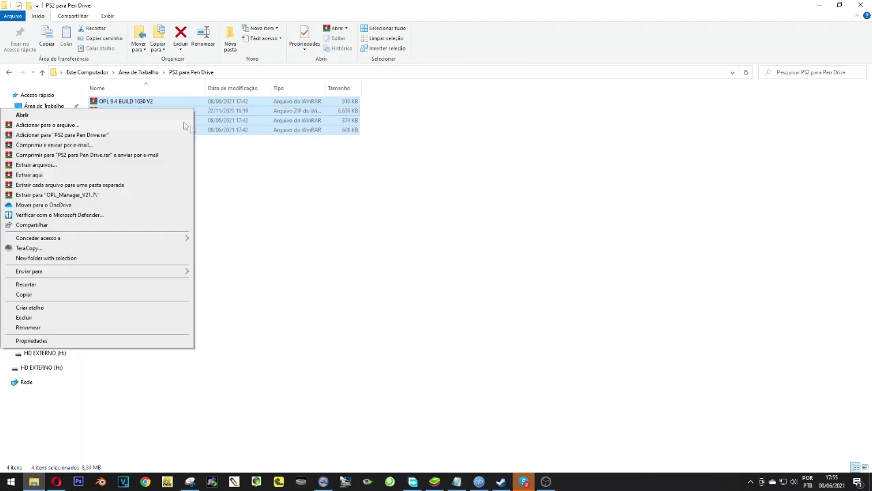
pyautogui.click(122, 188)
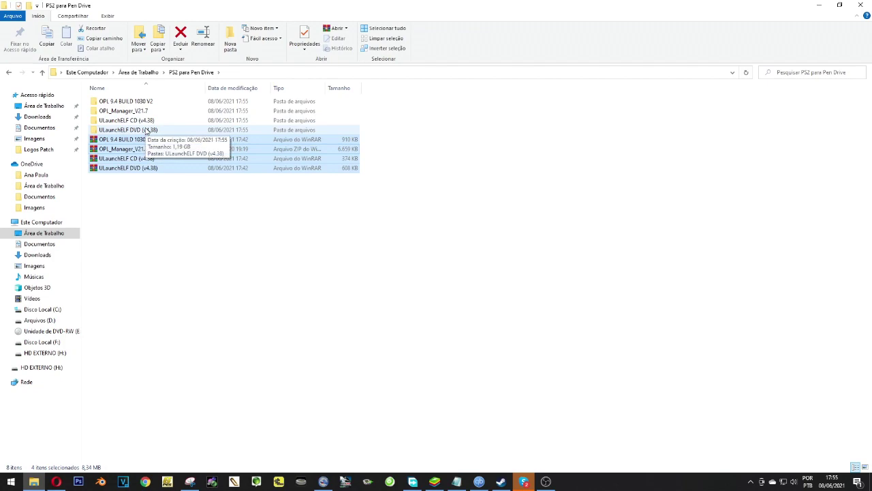
# Inspect the extracted ULaunchELF DVD (v4.38) folder and the computer's drives, and return to the PS2 para Pen Drive folder
pyautogui.doubleClick(145, 130)
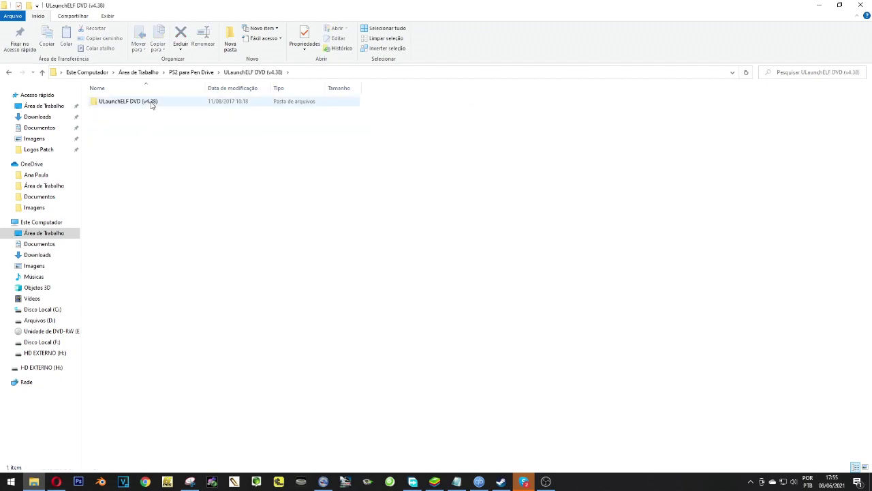
pyautogui.press('BackSpace')
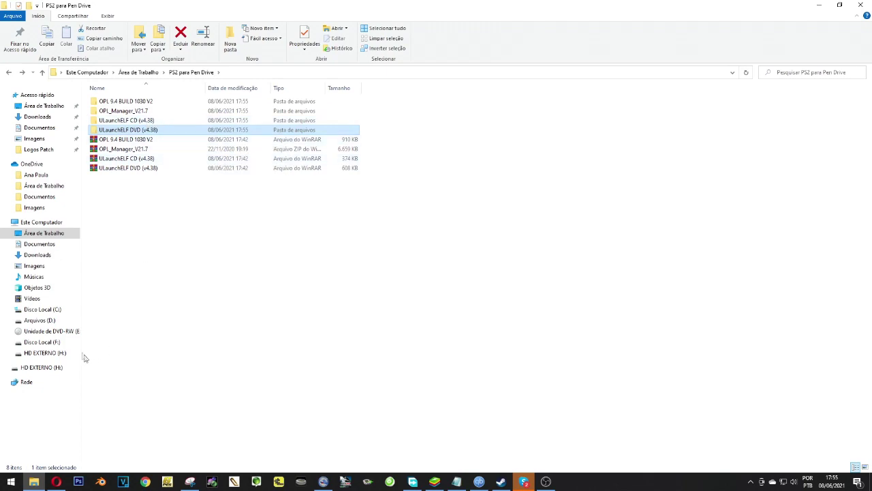
pyautogui.click(54, 225)
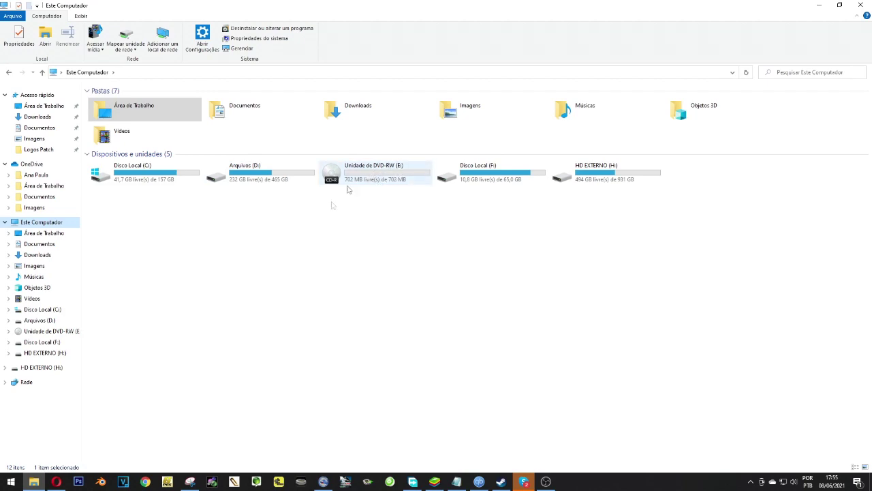
pyautogui.hotkey('alt', 'Left')
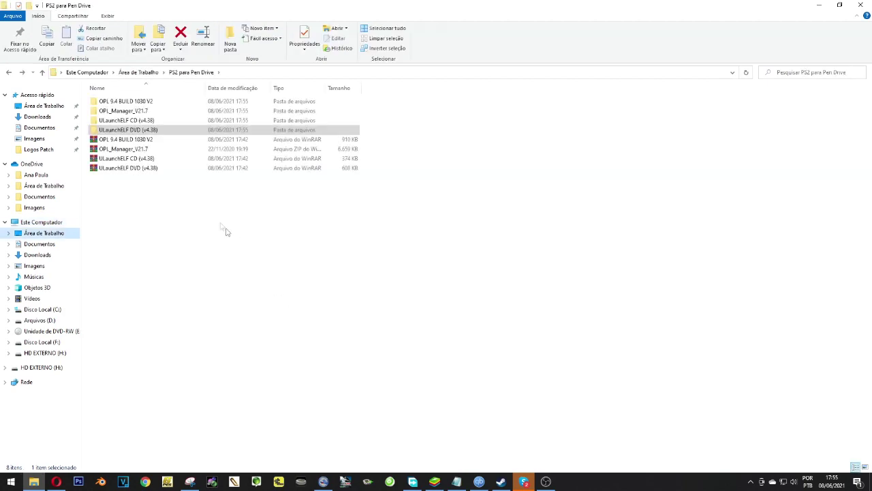
# Burn the ULaunchELF CD (v4.38) disc image from its extracted folder to the disc in drive E:
pyautogui.doubleClick(136, 123)
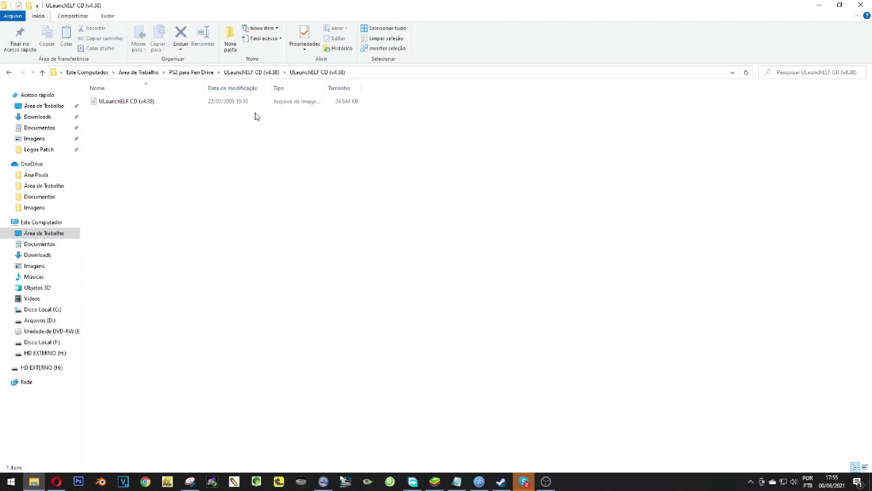
pyautogui.click(142, 103)
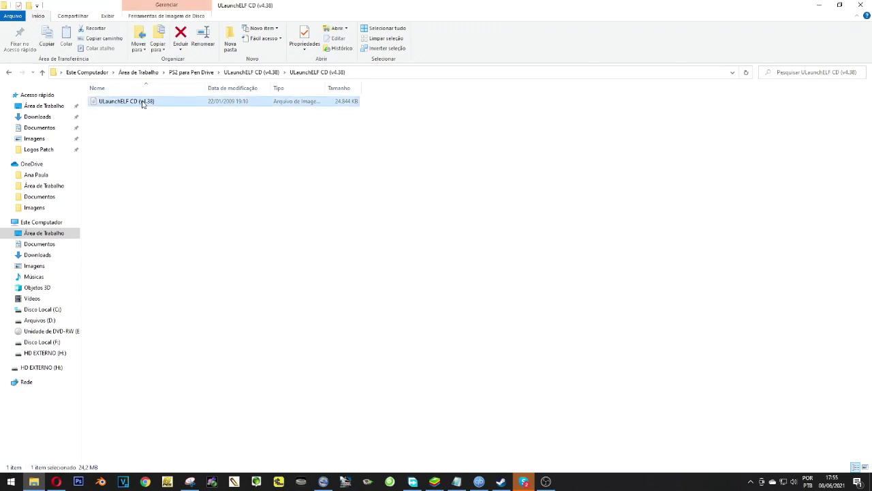
pyautogui.rightClick(143, 102)
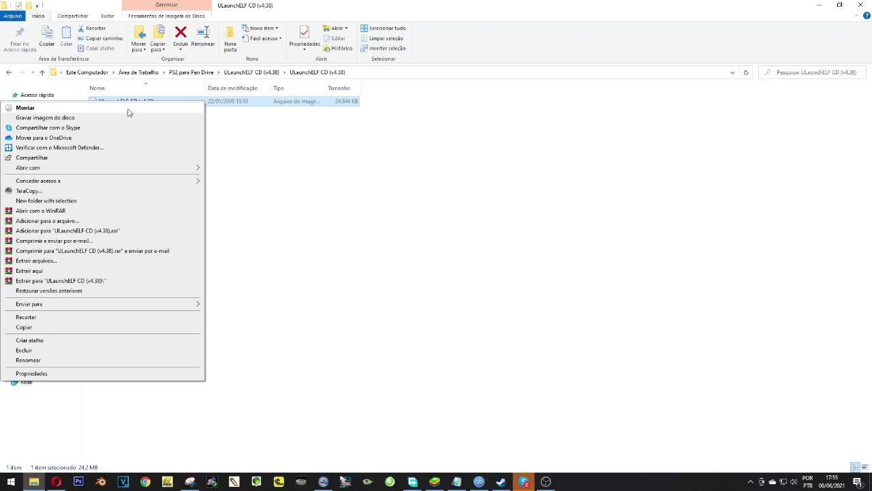
pyautogui.click(105, 118)
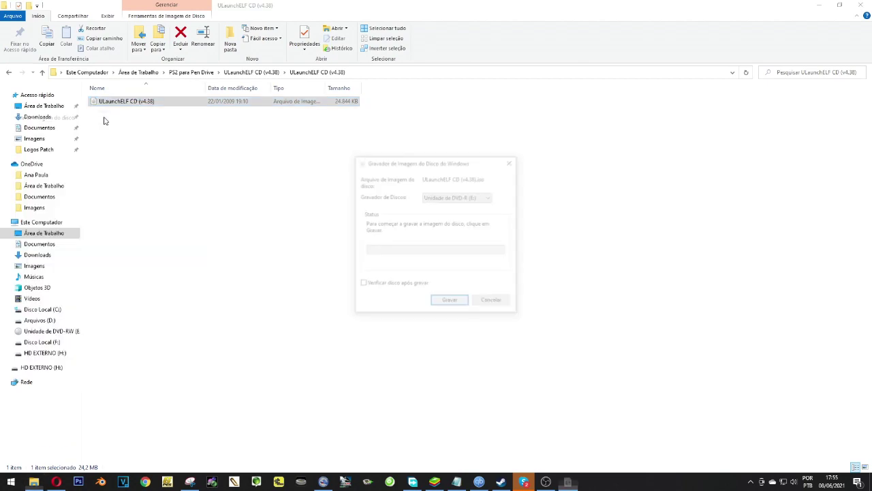
pyautogui.click(447, 303)
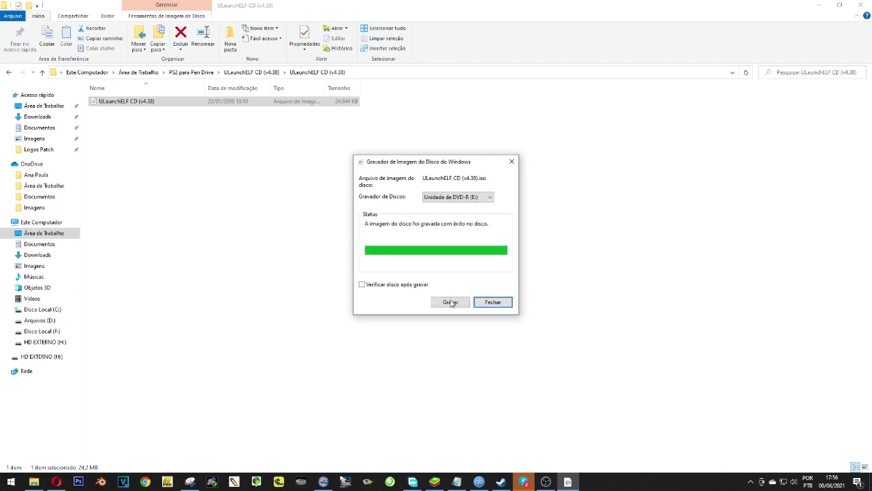
pyautogui.click(494, 302)
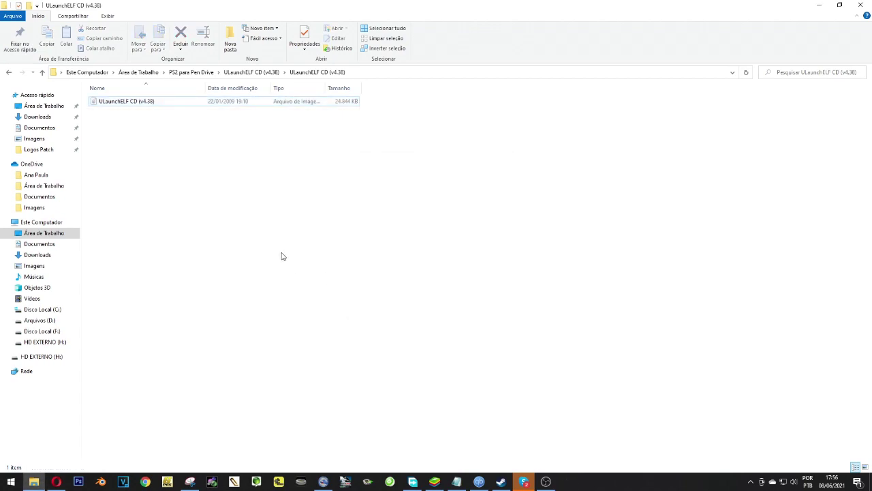
pyautogui.hotkey('alt', 'Up')
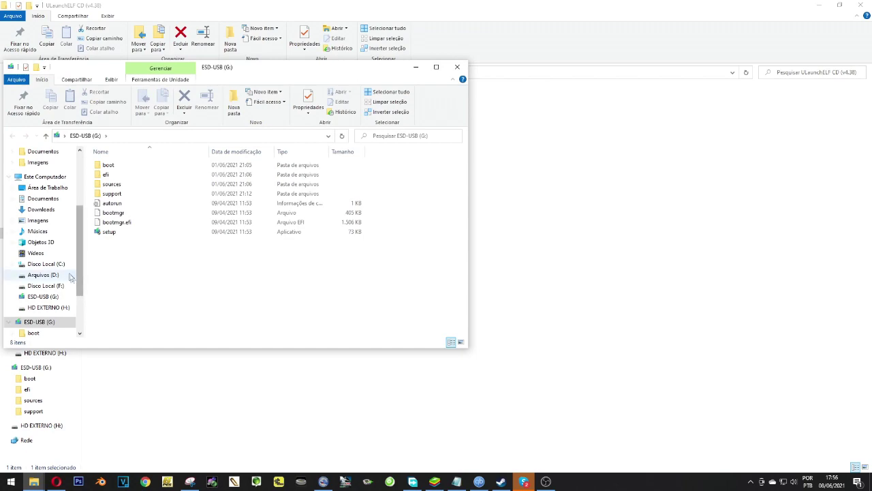
# Quick-format the ESD-USB (G:) drive as FAT32, keeping the 8192-byte allocation unit size
pyautogui.click(55, 178)
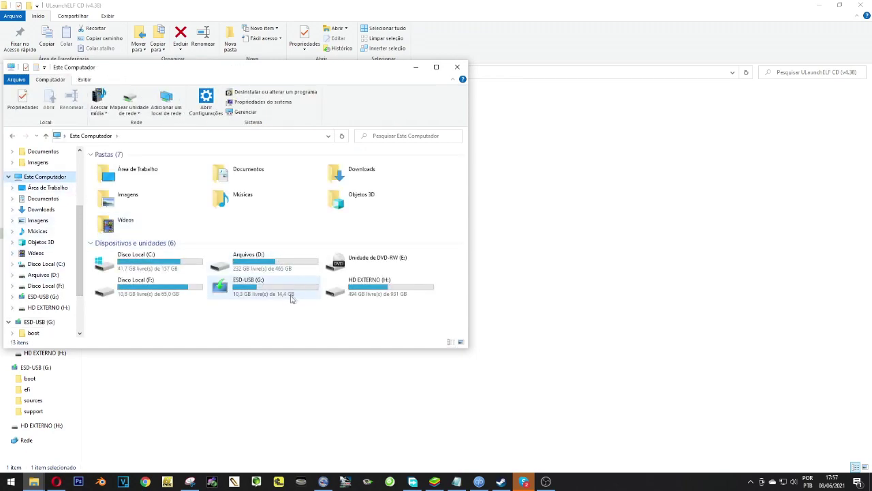
pyautogui.click(289, 294)
pyautogui.rightClick(289, 294)
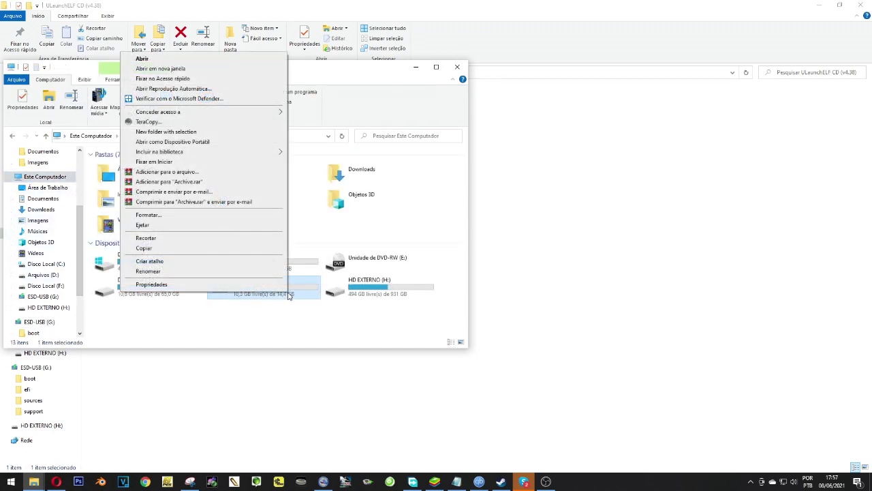
pyautogui.click(221, 218)
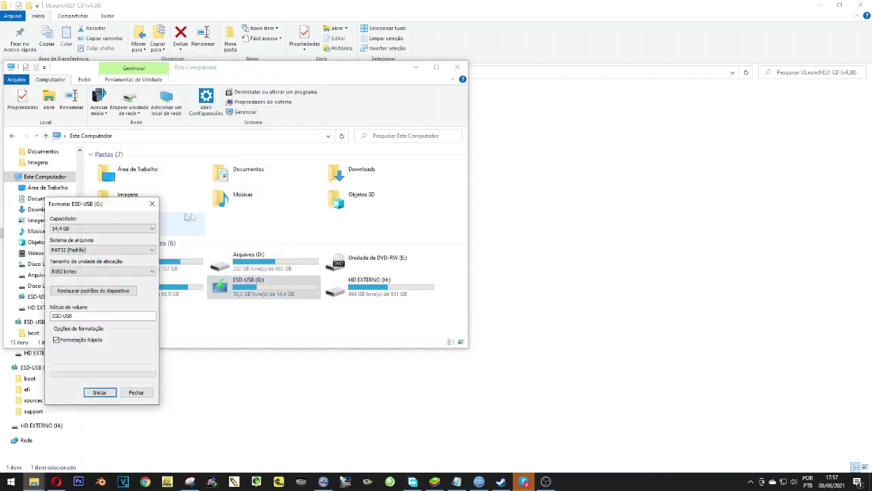
pyautogui.click(90, 252)
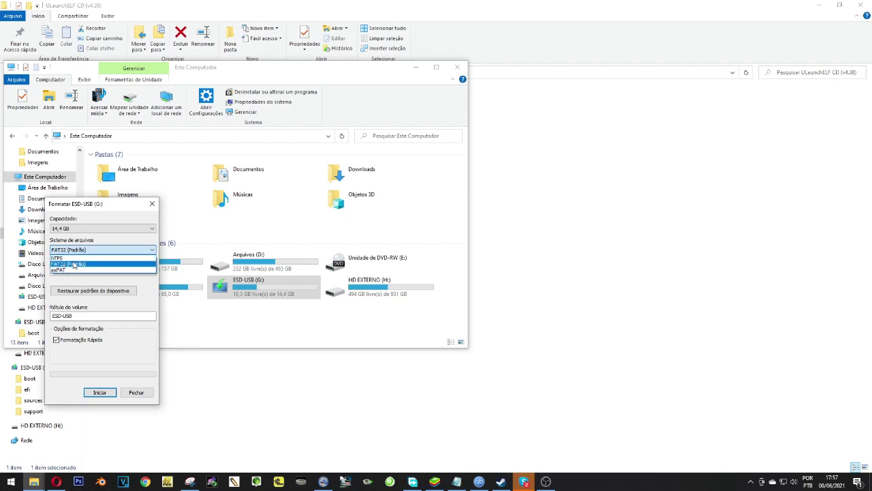
pyautogui.click(68, 264)
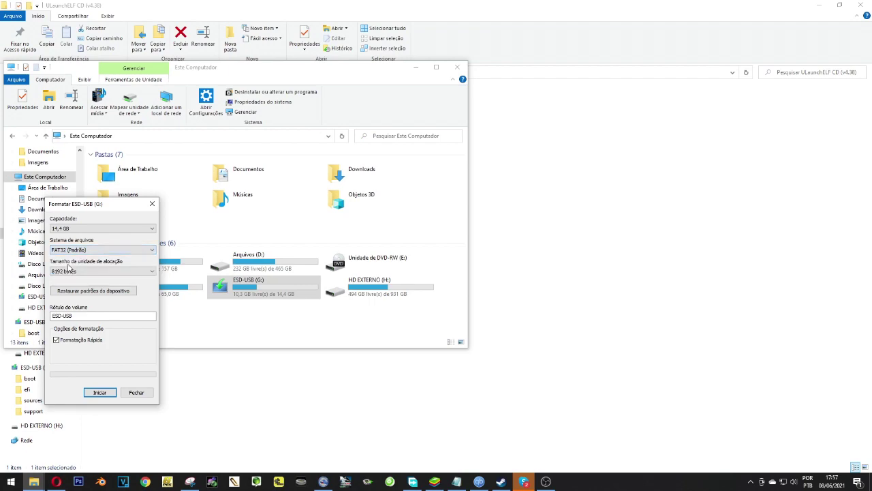
pyautogui.click(99, 392)
pyautogui.click(483, 240)
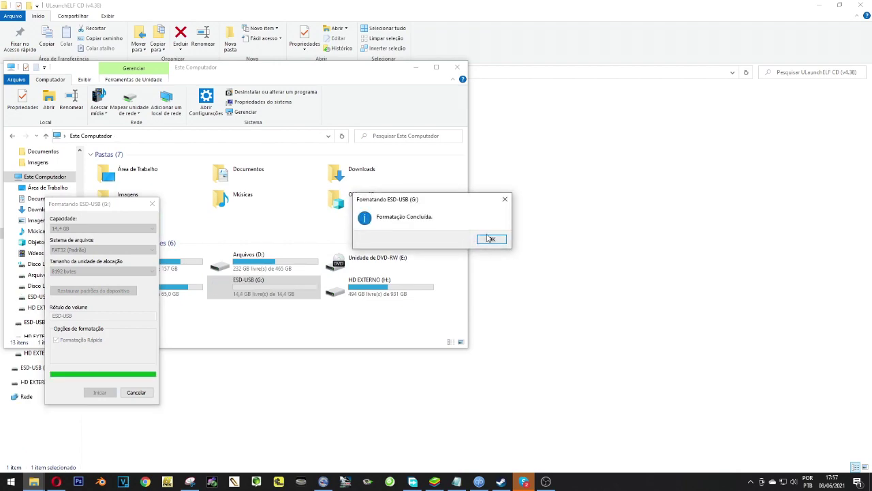
pyautogui.click(492, 240)
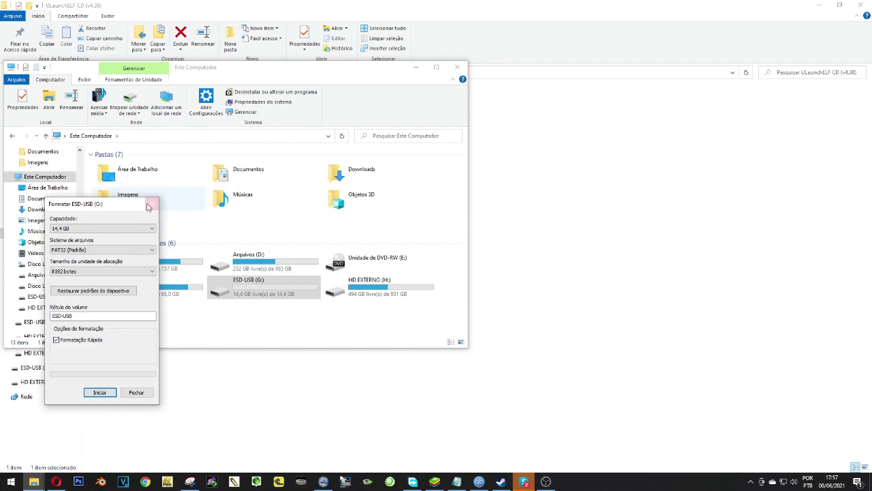
pyautogui.click(152, 204)
# Open the extracted OPL_Manager_V21.7 folder, launch OPL_Manager and bring up its Change Mode/OPL Folder window
pyautogui.moveTo(193, 70); pyautogui.dragTo(398, 71)
pyautogui.click(146, 222)
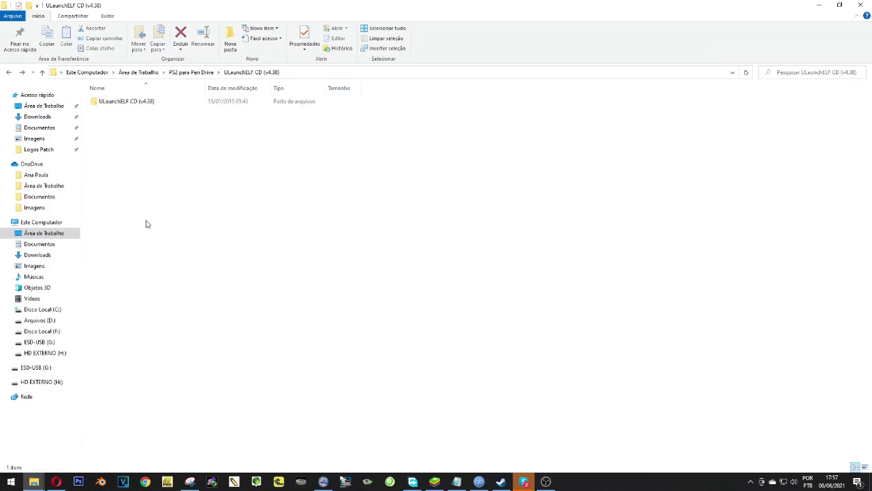
pyautogui.hotkey('alt', 'Left')
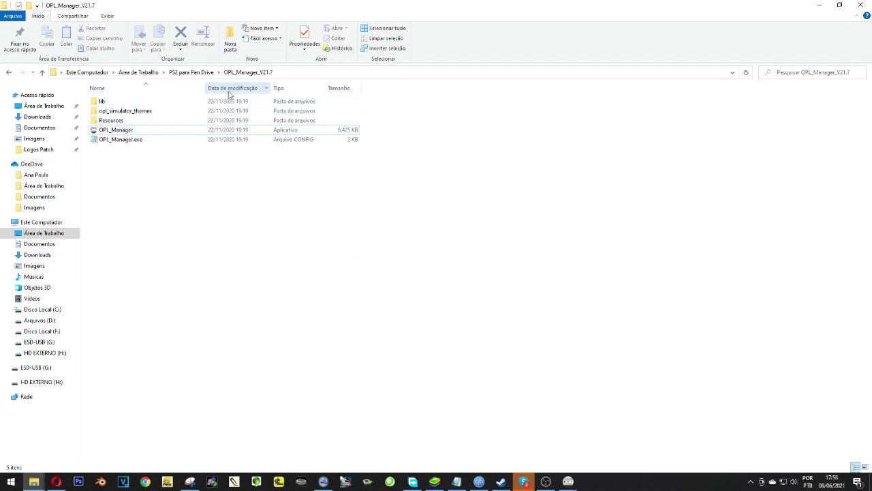
pyautogui.moveTo(135, 132)
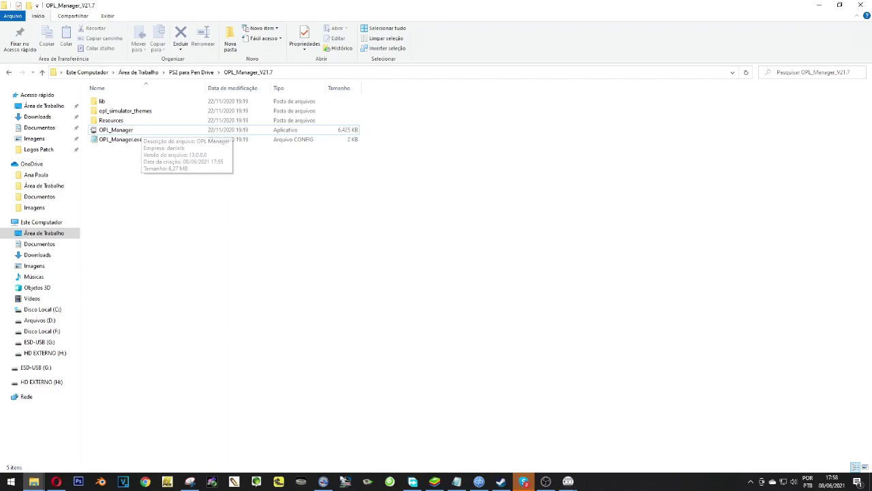
pyautogui.moveTo(568, 481)
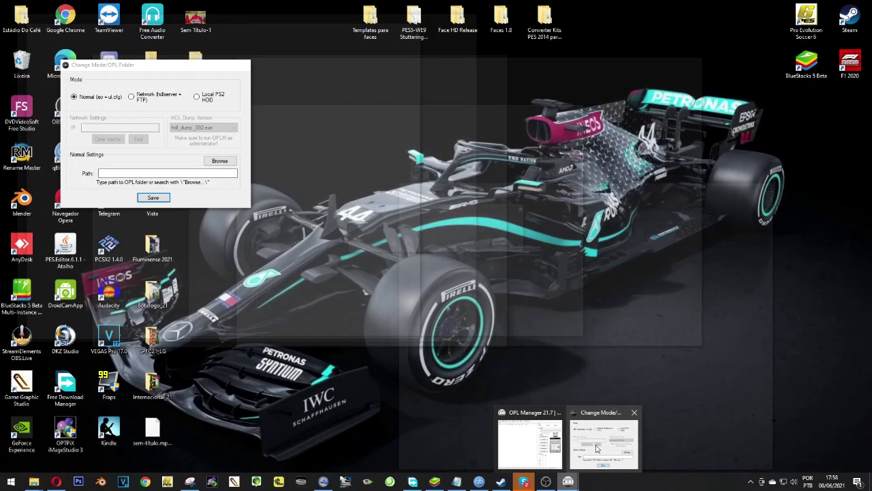
pyautogui.click(597, 447)
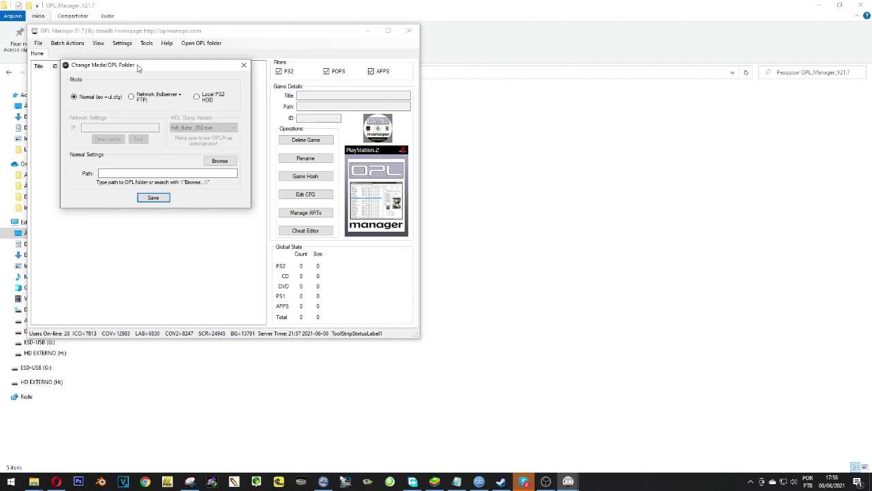
# Set the OPL folder path to the ESD-USB drive (G:\) in Normal mode and save the setting
pyautogui.moveTo(140, 65); pyautogui.dragTo(195, 99)
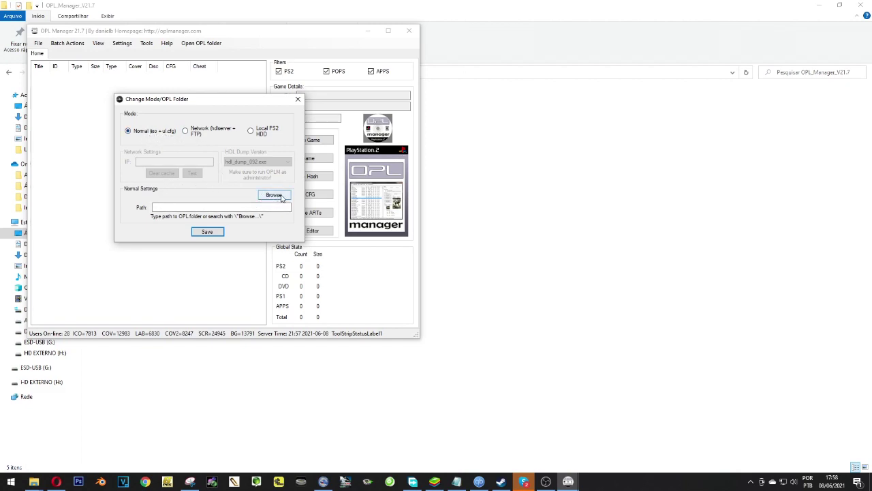
pyautogui.click(282, 196)
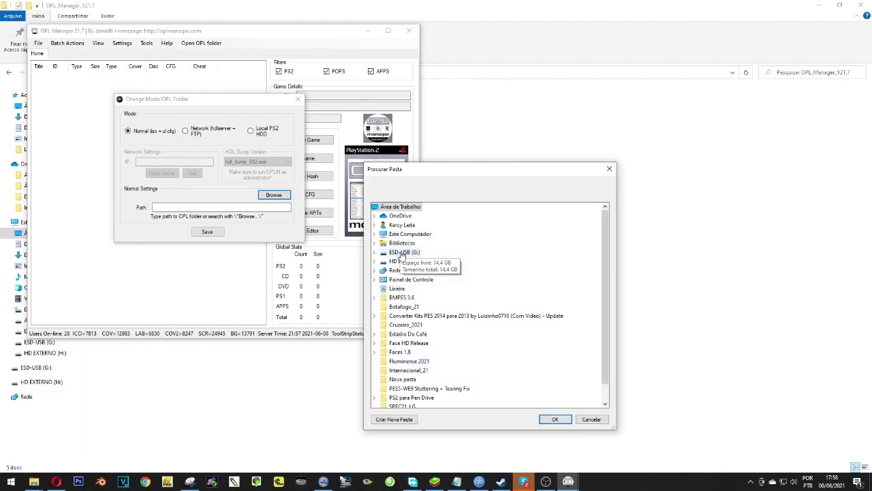
pyautogui.click(402, 253)
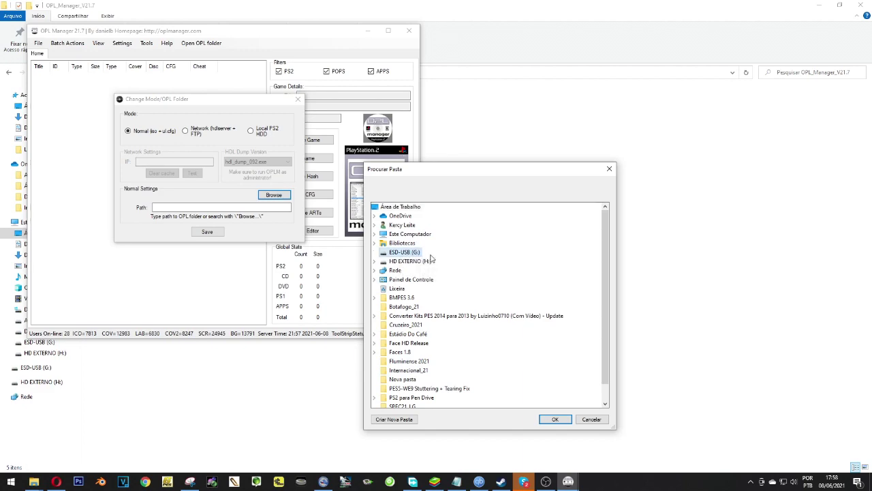
pyautogui.click(556, 419)
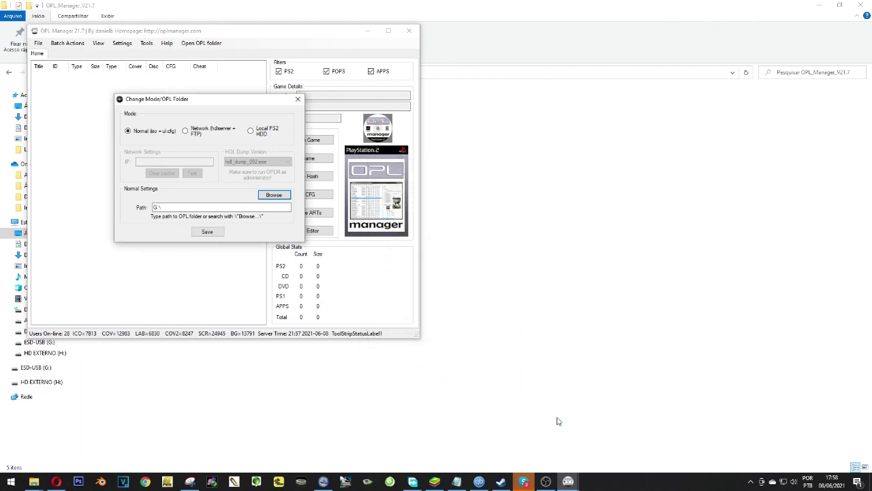
pyautogui.click(204, 233)
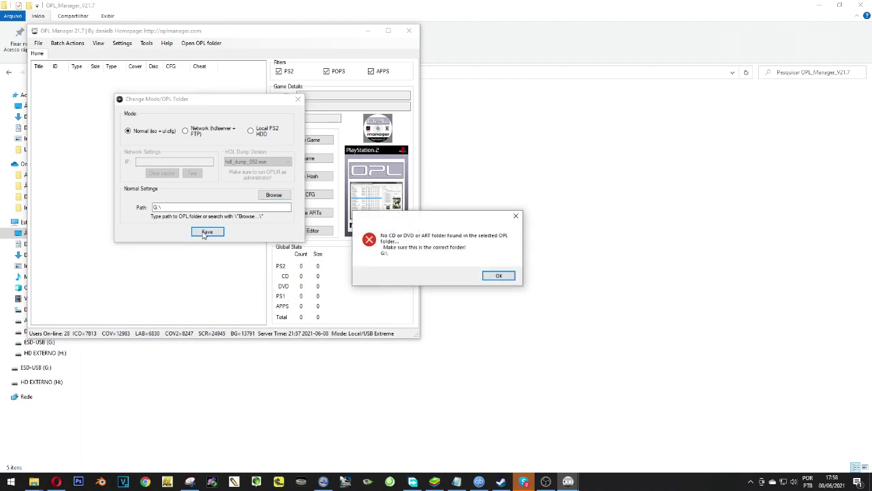
pyautogui.click(498, 275)
pyautogui.click(421, 265)
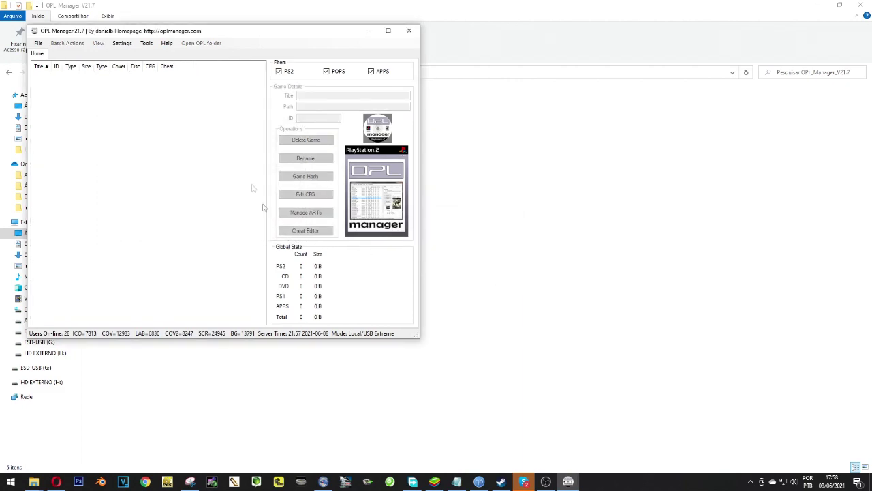
# Open the ESD-USB (G:) drive in File Explorer to check the folders created by OPL Manager
pyautogui.moveTo(164, 30); pyautogui.dragTo(274, 55)
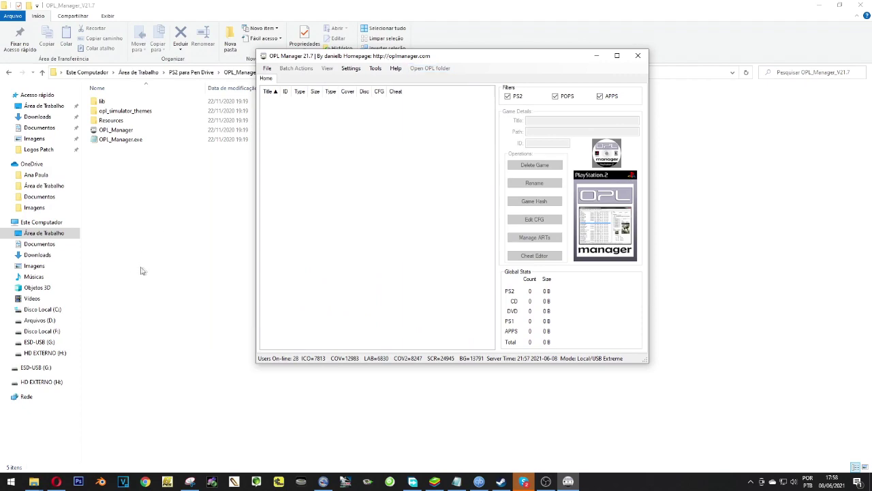
pyautogui.click(143, 268)
pyautogui.moveTo(34, 482)
pyautogui.click(139, 441)
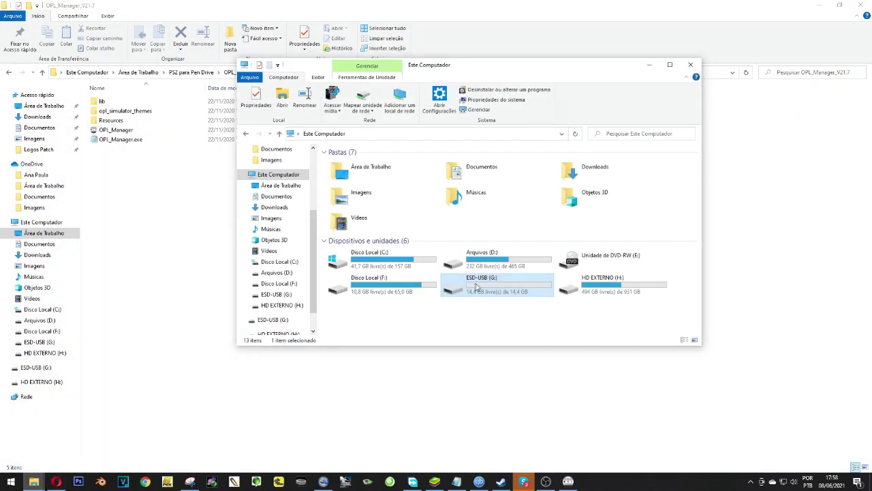
pyautogui.doubleClick(496, 289)
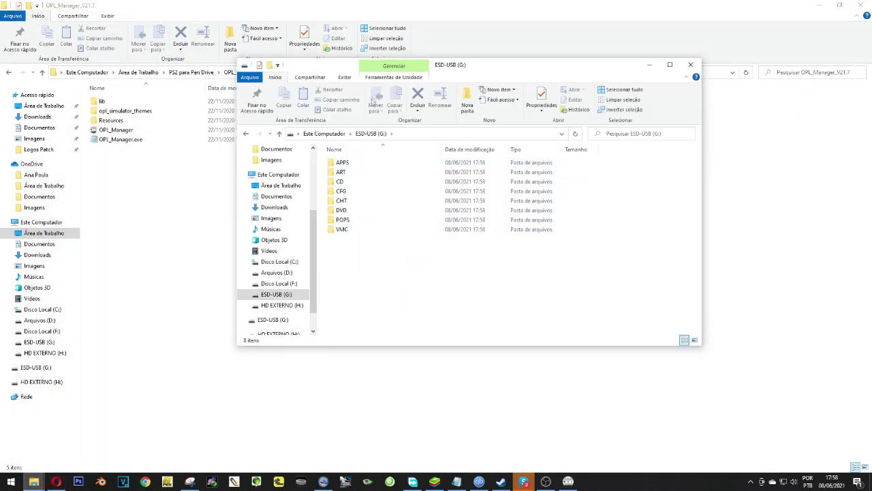
pyautogui.moveTo(339, 69); pyautogui.dragTo(200, 78)
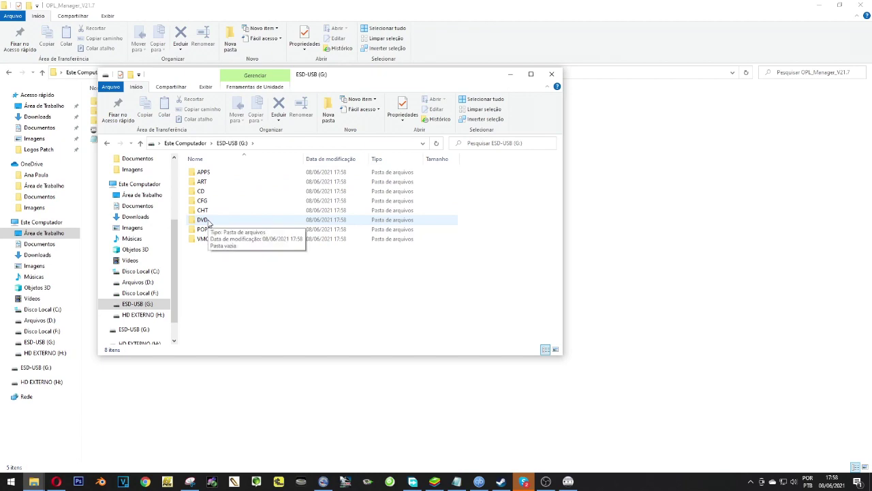
# Go back to the PS2 para Pen Drive folder and open the inner OPL 9.4 BUILD 1030 V2 folder
pyautogui.click(254, 399)
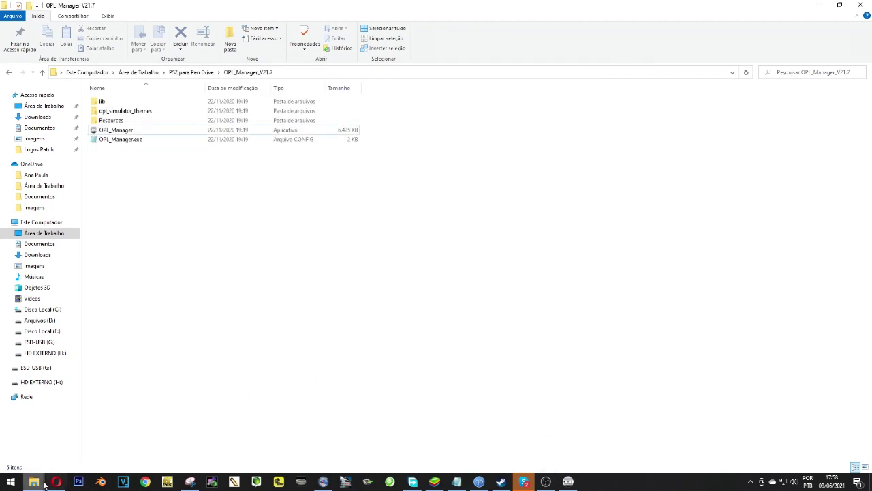
pyautogui.moveTo(33, 482)
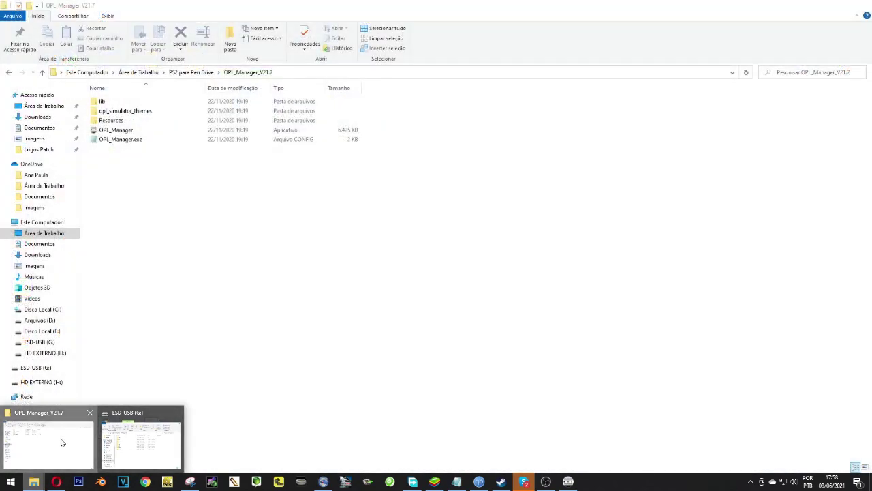
pyautogui.click(59, 444)
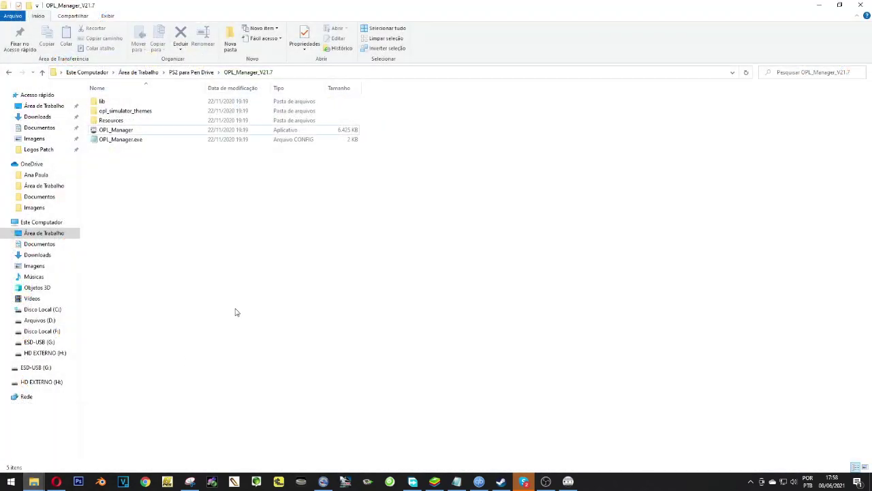
pyautogui.hotkey('alt', 'Up')
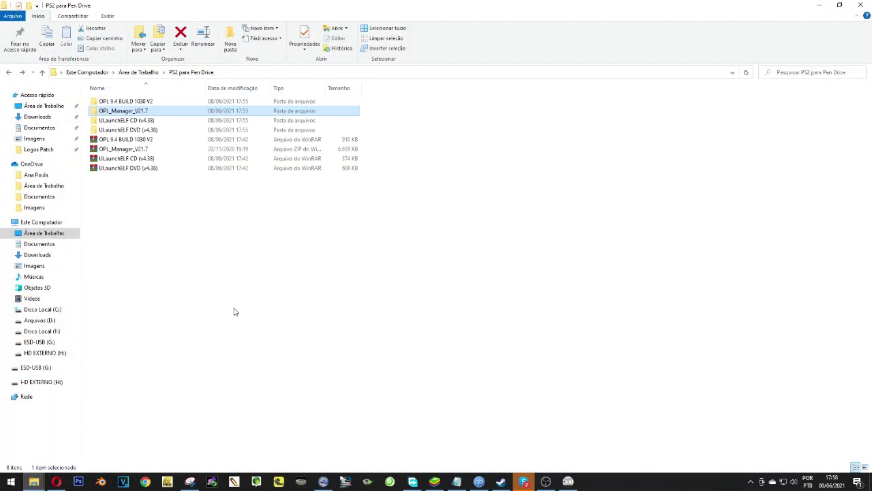
pyautogui.doubleClick(122, 102)
pyautogui.doubleClick(141, 104)
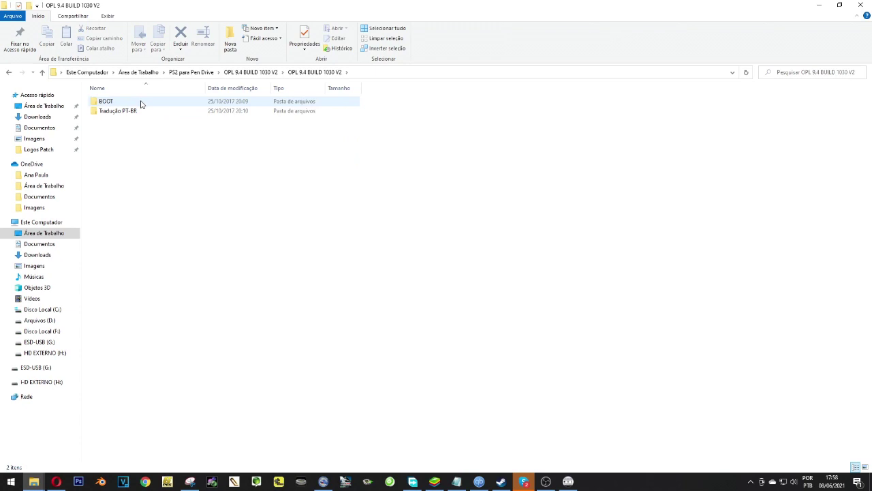
# Copy the BOOT folder to the root of the ESD-USB (G:) drive, using Explorer to paste it
pyautogui.click(123, 102)
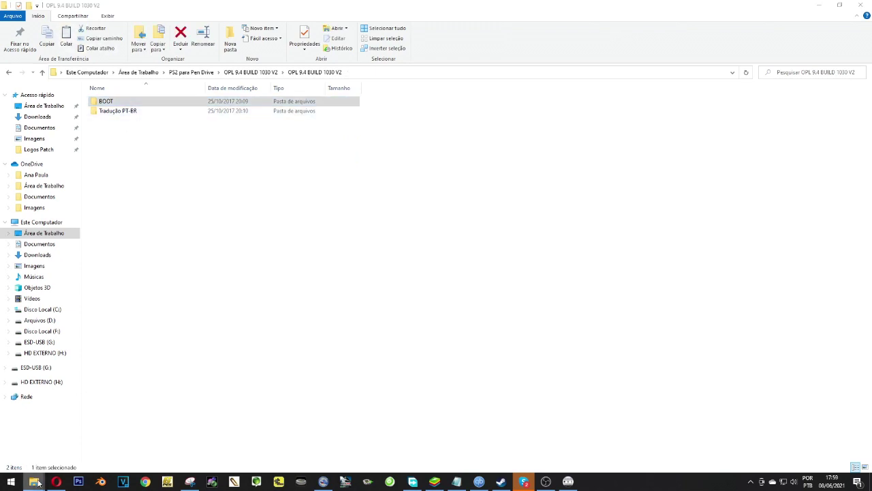
pyautogui.moveTo(39, 482)
pyautogui.click(140, 440)
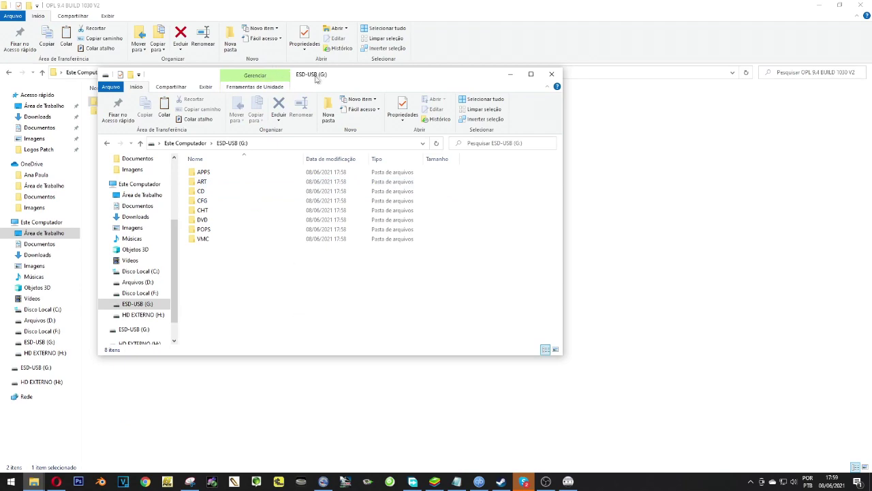
pyautogui.moveTo(318, 79); pyautogui.dragTo(362, 76)
pyautogui.hotkey('ctrl', 'v')
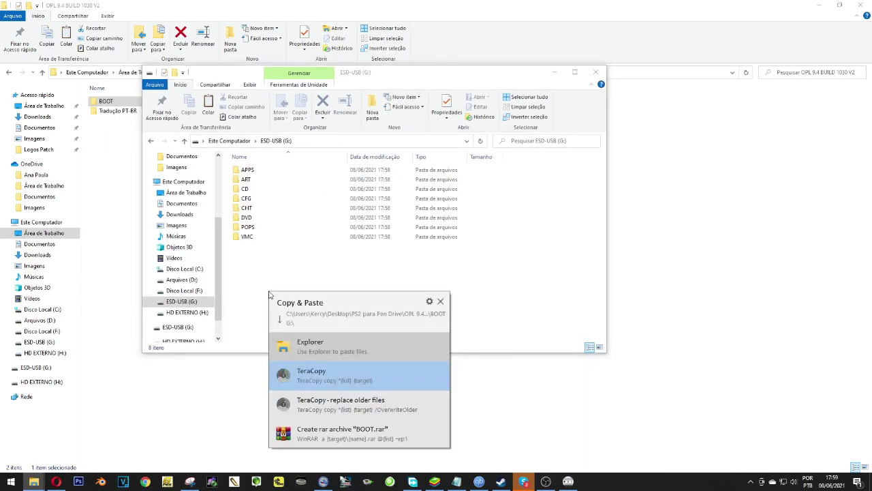
pyautogui.click(330, 351)
# Copy the OPL folder from Tradução PT-BR to the root of the ESD-USB (G:) drive
pyautogui.click(119, 122)
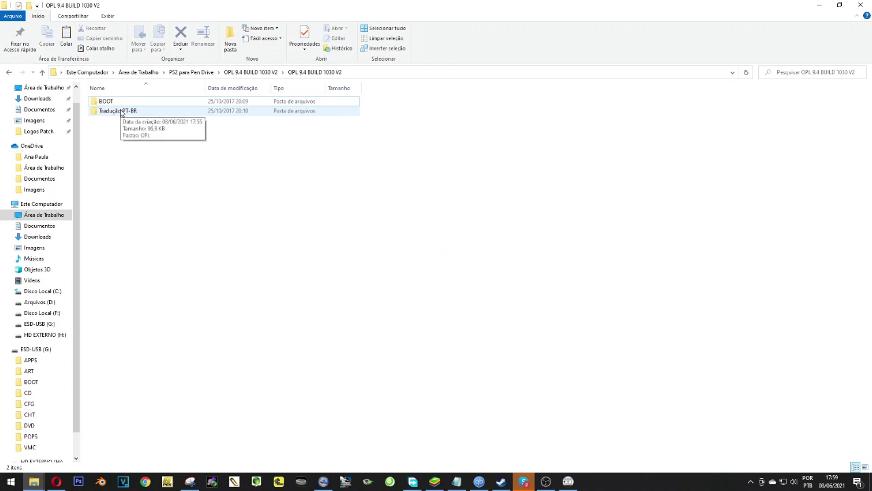
pyautogui.doubleClick(122, 111)
pyautogui.doubleClick(120, 103)
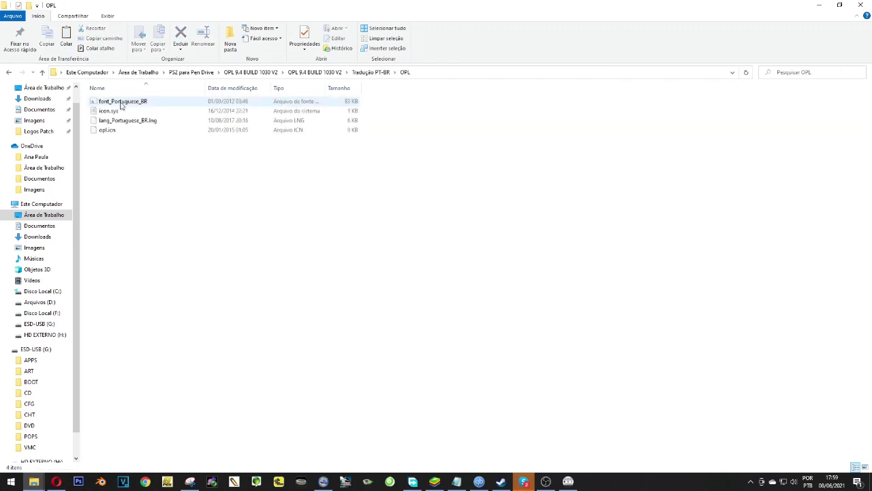
pyautogui.press('BackSpace')
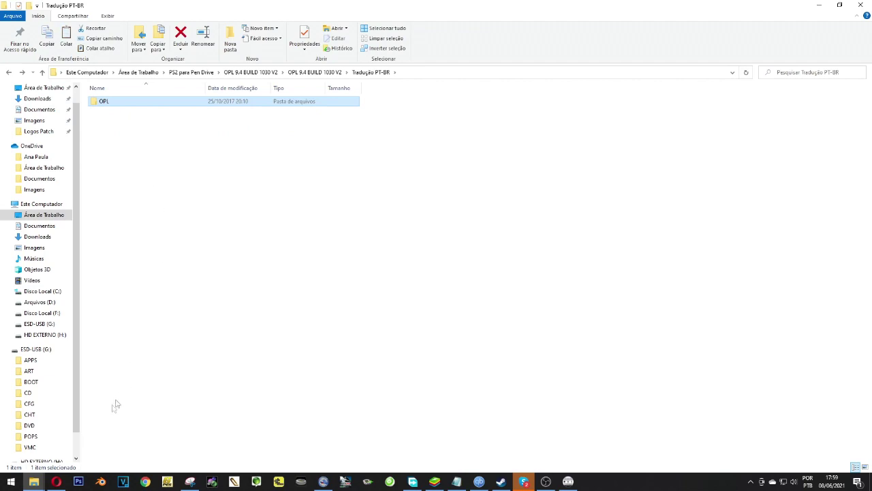
pyautogui.click(33, 482)
pyautogui.click(138, 448)
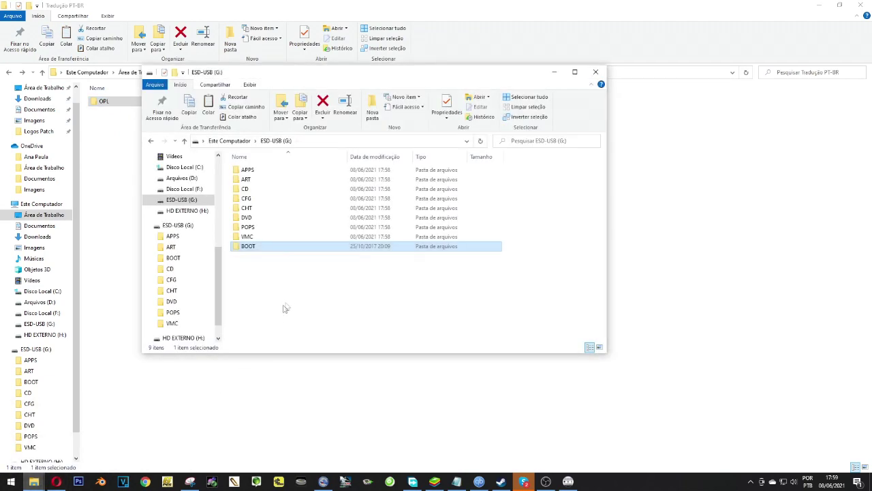
pyautogui.middleClick(287, 300)
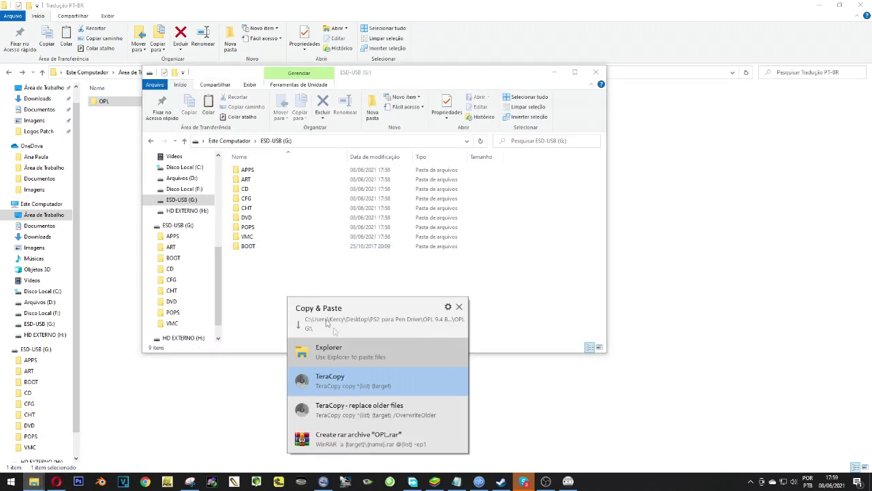
pyautogui.press('Return')
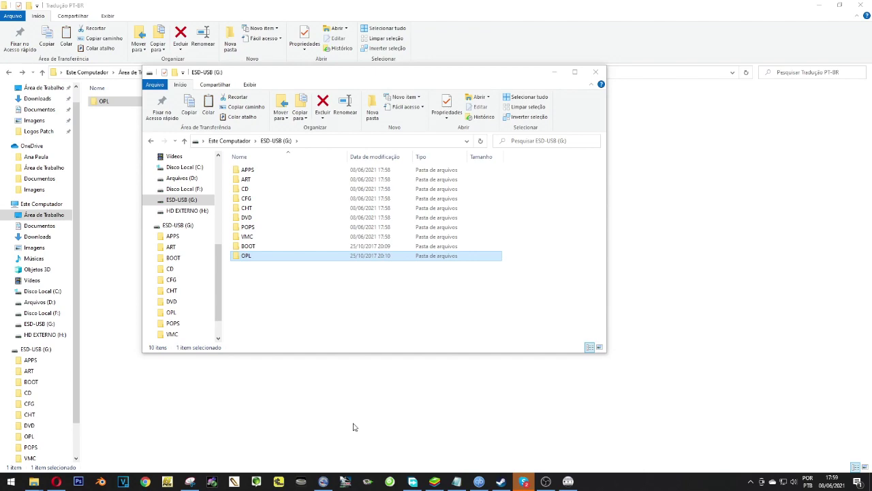
# Open the ps2smb folder inside Jogos on the HD EXTERNO (H:) drive
pyautogui.click(42, 334)
pyautogui.doubleClick(105, 194)
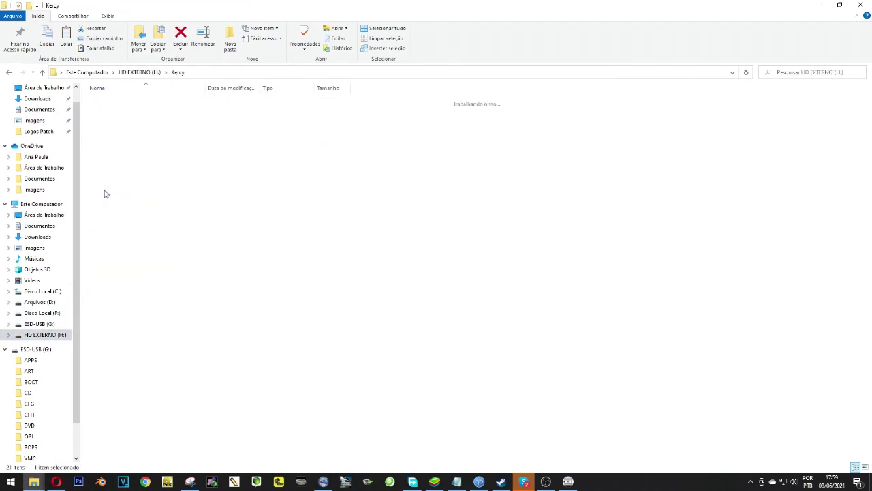
pyautogui.doubleClick(118, 121)
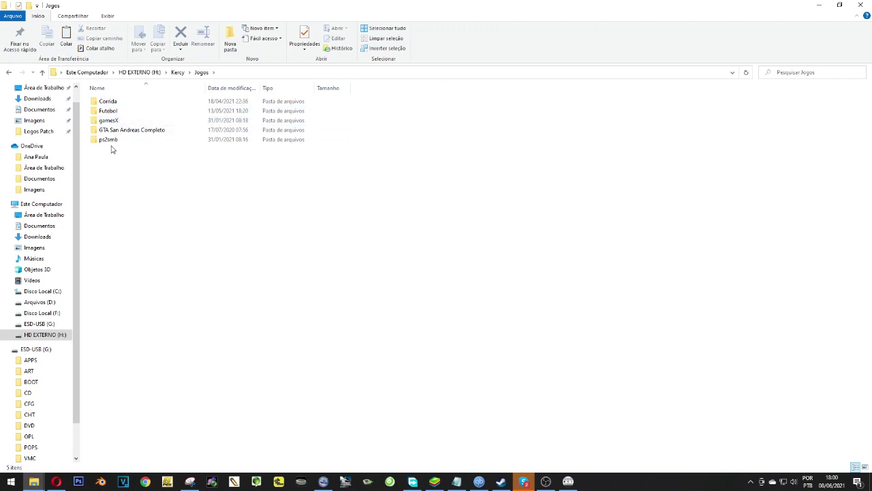
pyautogui.doubleClick(121, 140)
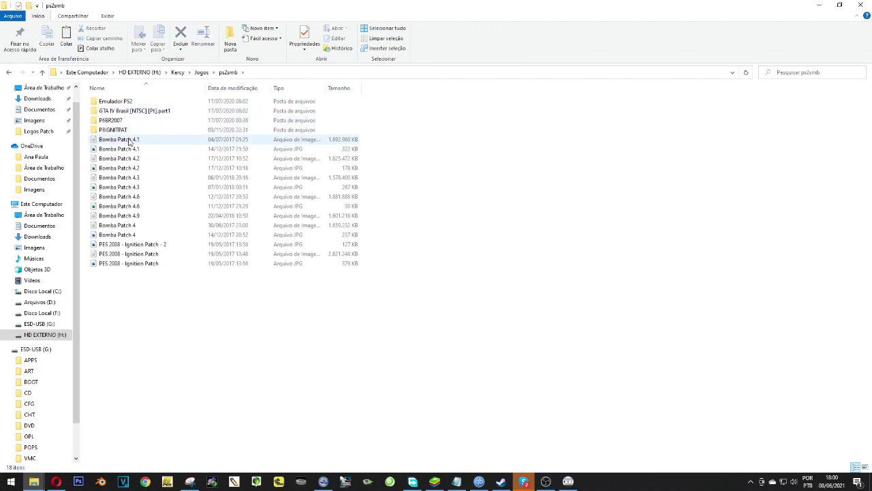
# Examine the Bomba Patch 4.1 image and the GTA IV Brasil image in its subfolder, and return to ps2smb
pyautogui.click(129, 140)
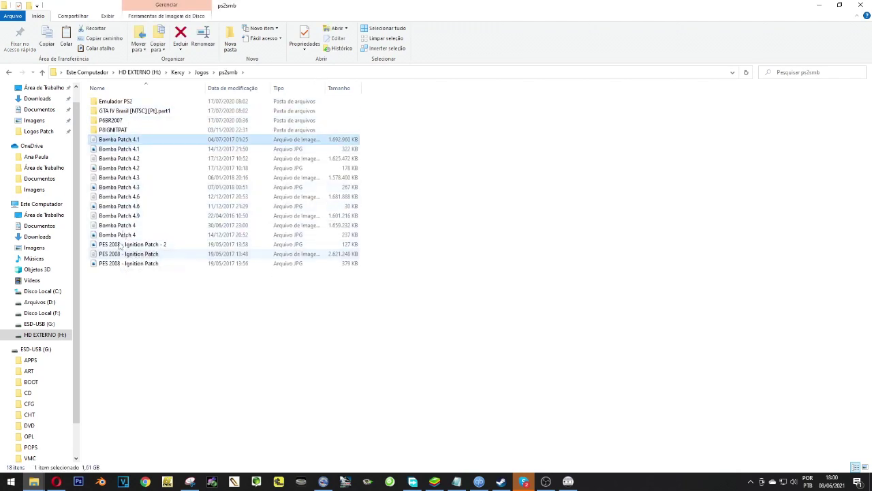
pyautogui.doubleClick(137, 111)
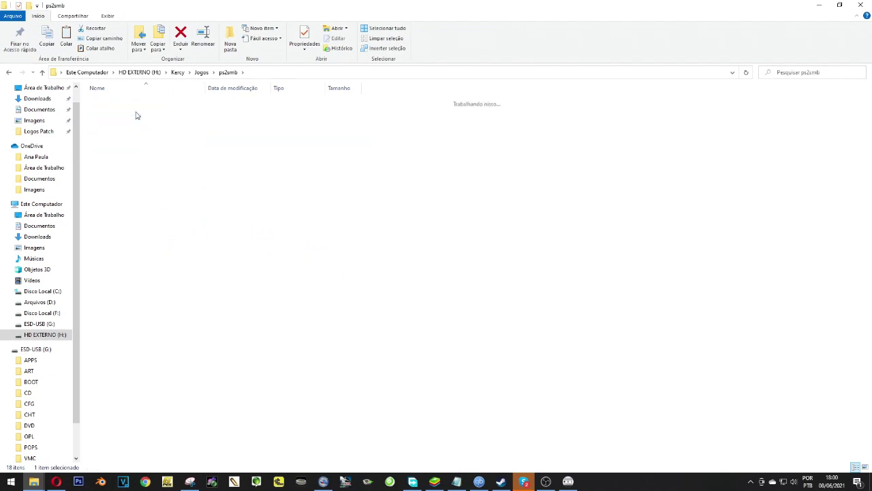
pyautogui.doubleClick(153, 101)
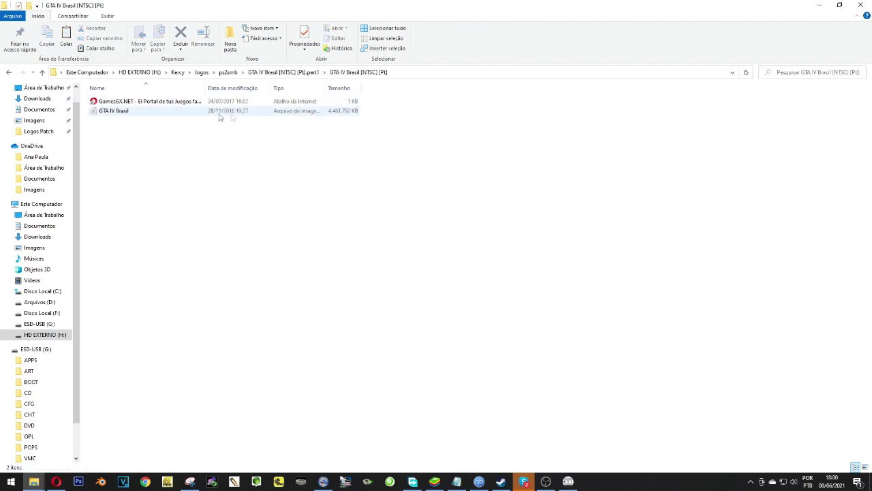
pyautogui.press('BackSpace')
pyautogui.press('BackSpace')
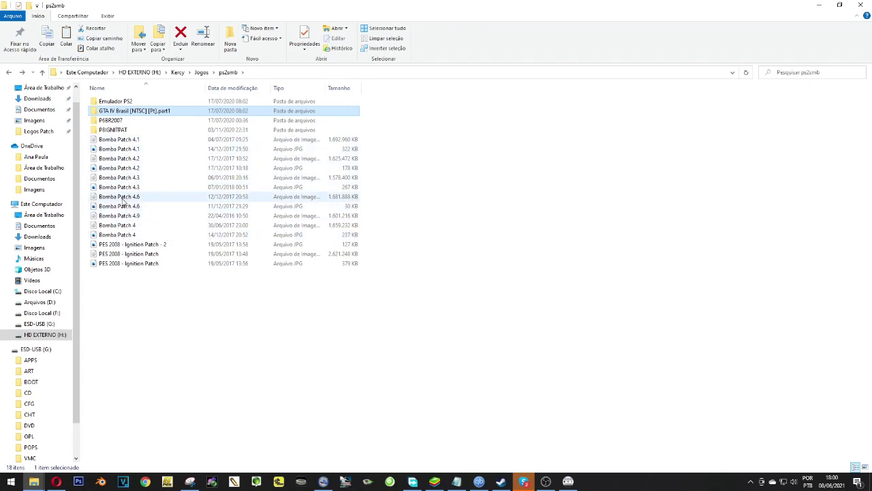
# Copy the Bomba Patch 4.6 disc image into the DVD folder of the ESD-USB (G:) drive
pyautogui.click(122, 198)
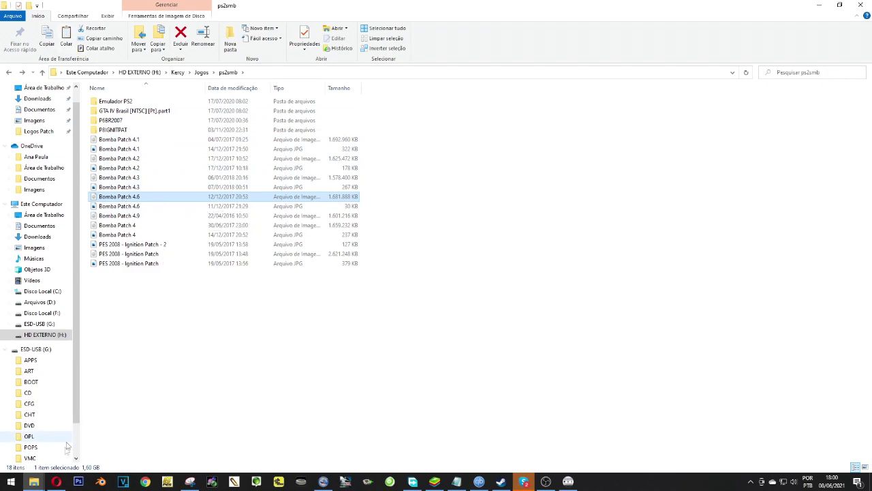
pyautogui.moveTo(34, 482)
pyautogui.click(156, 445)
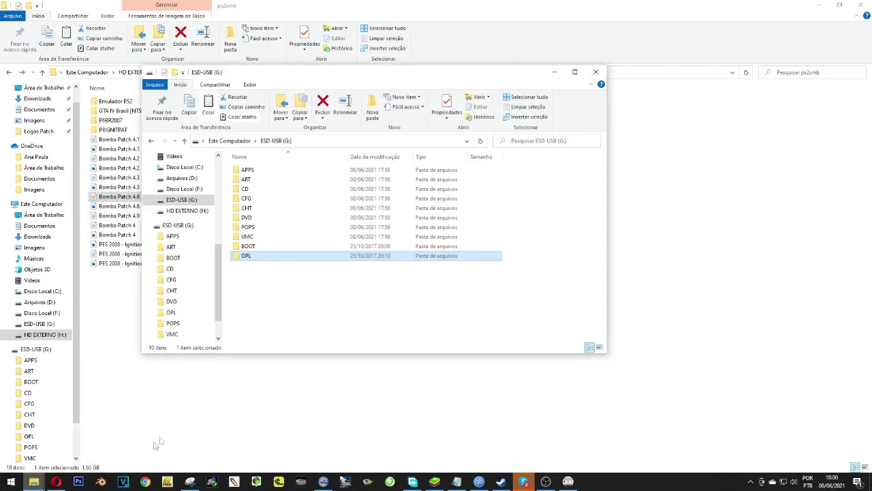
pyautogui.doubleClick(246, 217)
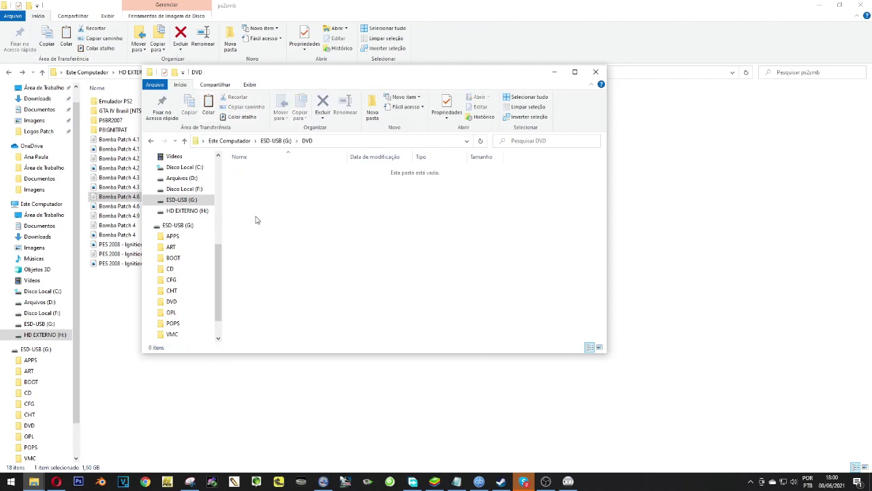
pyautogui.hotkey('ctrl', 'v')
pyautogui.click(330, 287)
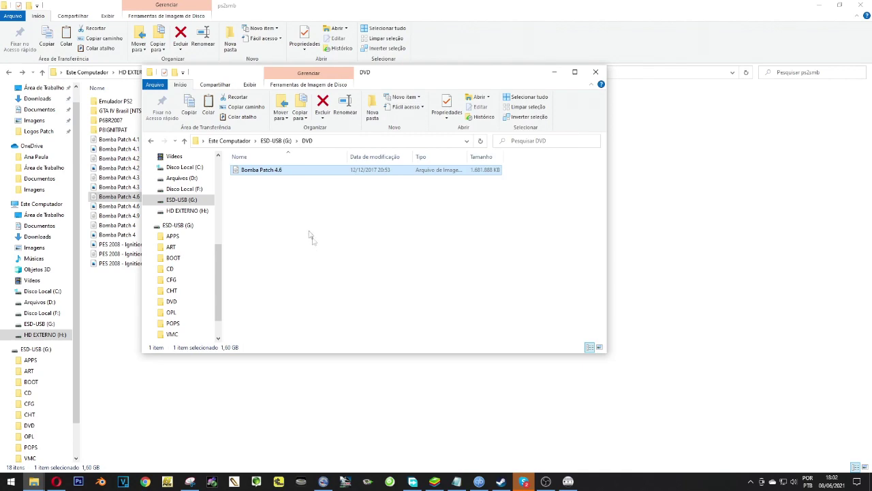
# Mount the copied Bomba Patch 4.6 image and select its Slpm_663.74 file to read the game ID
pyautogui.doubleClick(274, 174)
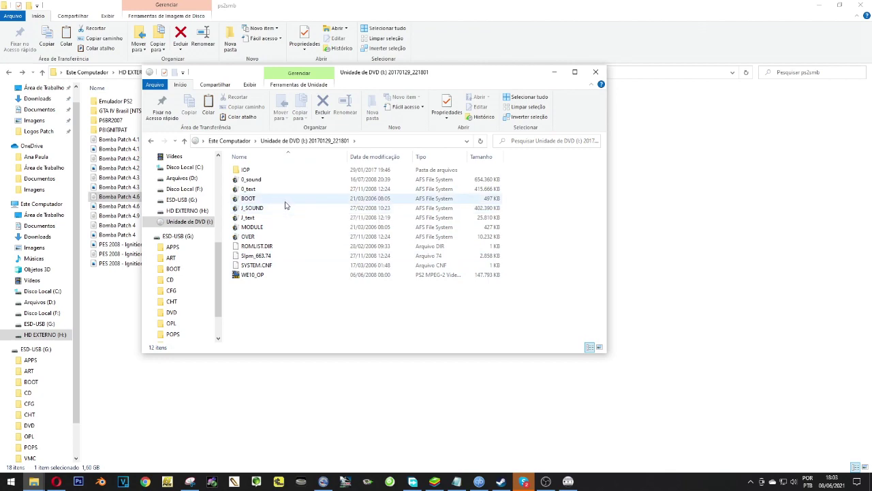
pyautogui.click(248, 257)
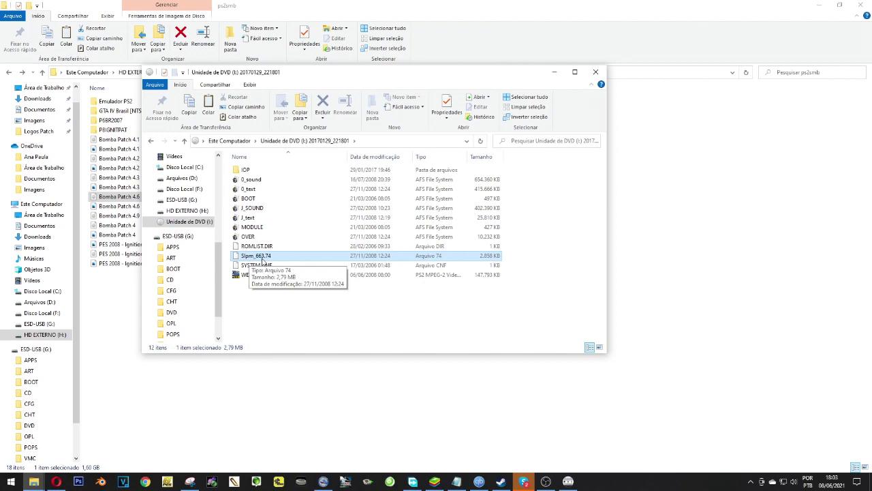
pyautogui.rightClick(261, 259)
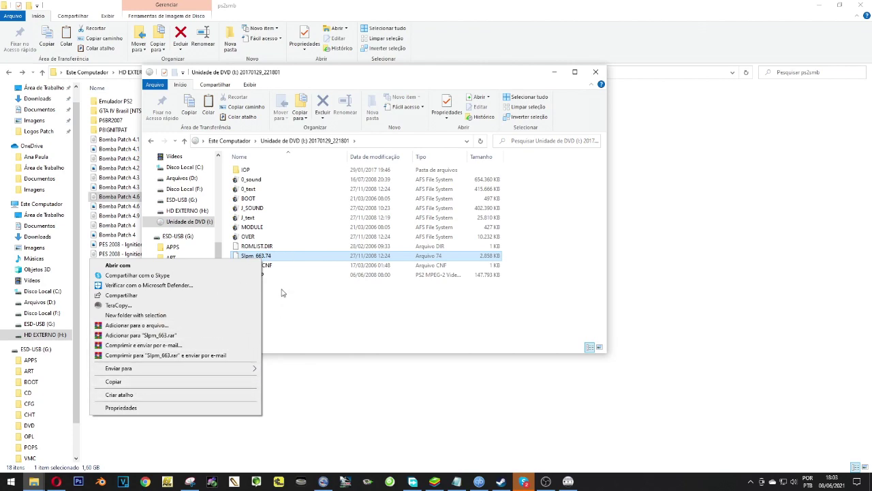
pyautogui.click(275, 257)
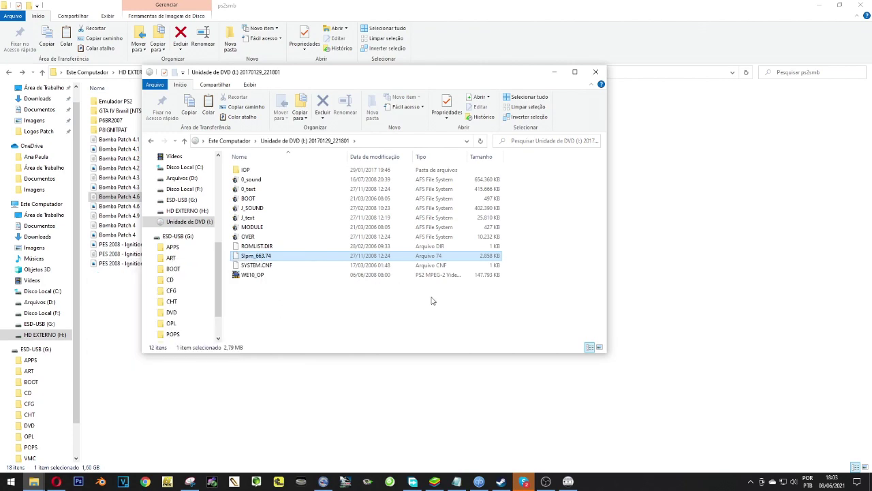
# Write the game ID SLPM_663.74 in a new Notepad (Bloco de Notas) document and copy it to the clipboard
pyautogui.press('super')
pyautogui.write('bloco')
pyautogui.press('Return')
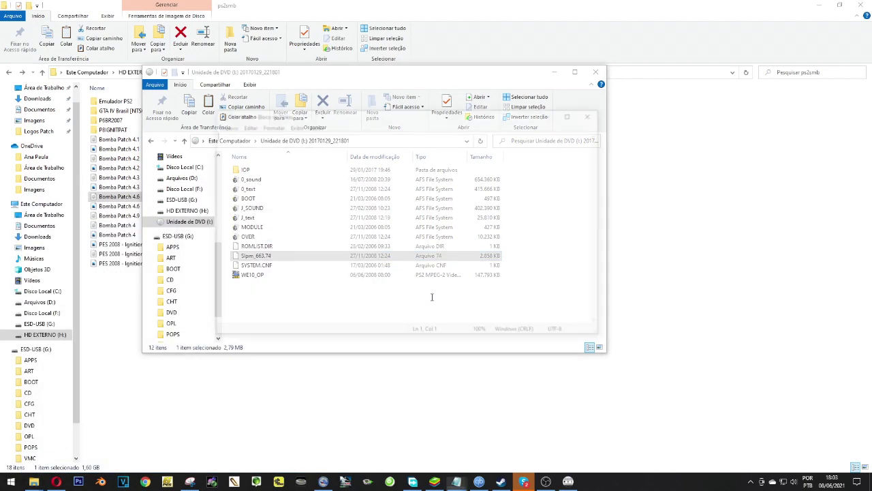
pyautogui.moveTo(296, 119); pyautogui.dragTo(439, 147)
pyautogui.write('SL')
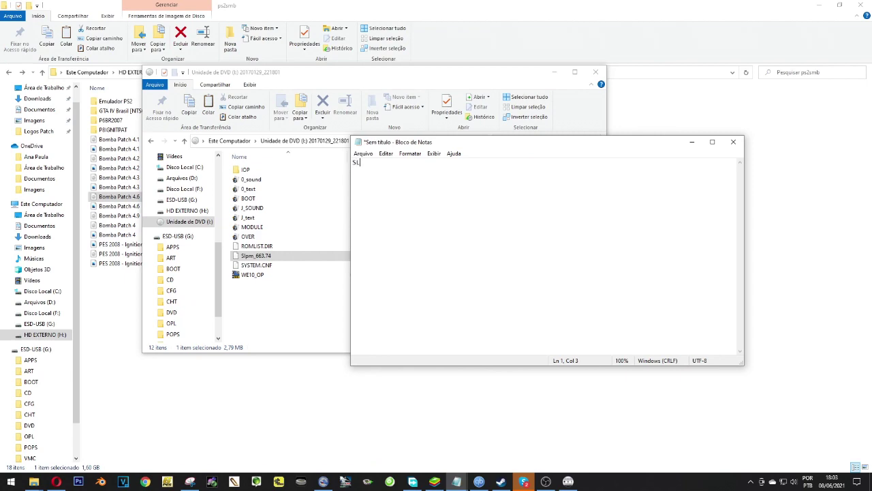
pyautogui.write('PM_663.74')
pyautogui.moveTo(397, 163); pyautogui.dragTo(350, 164)
pyautogui.hotkey('ctrl', 'c')
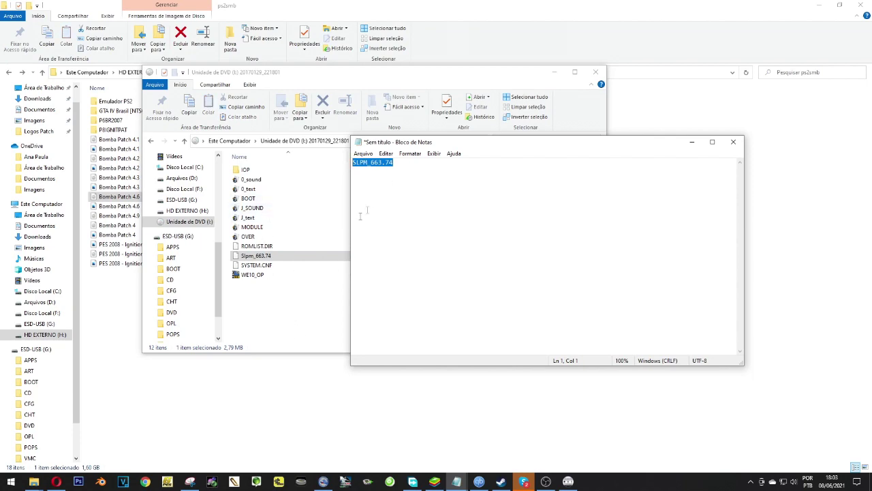
# Return to the DVD folder of the ESD-USB (G:) drive and eject the mounted Unidade de DVD (I:) image
pyautogui.click(279, 308)
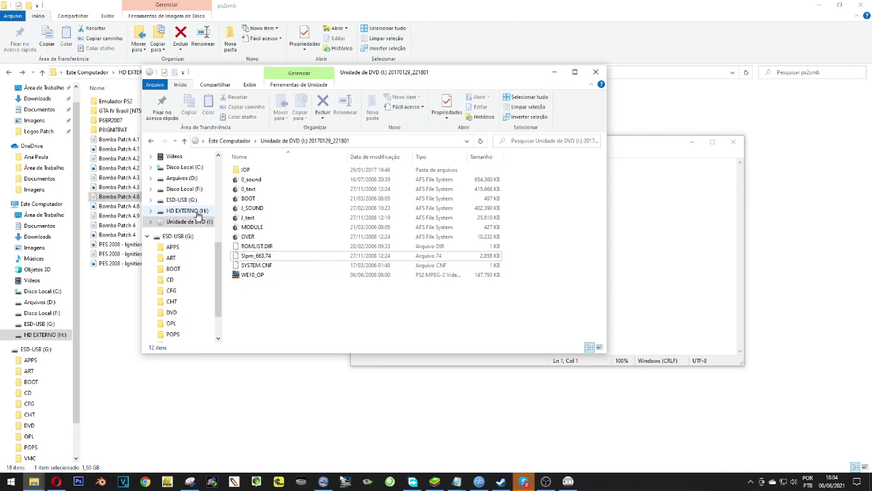
pyautogui.click(181, 200)
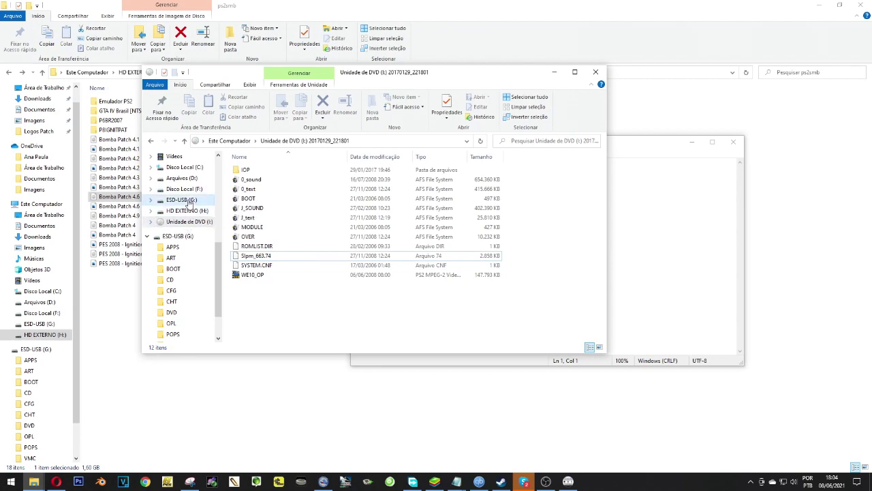
pyautogui.doubleClick(246, 227)
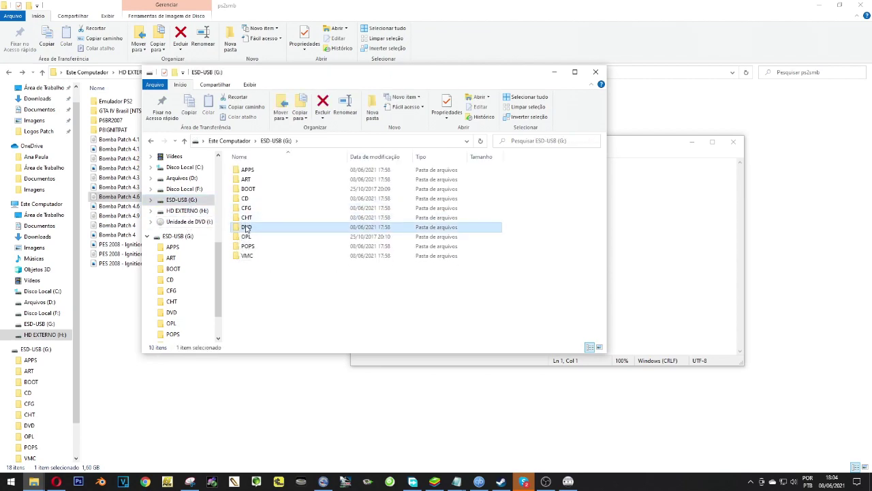
pyautogui.rightClick(180, 223)
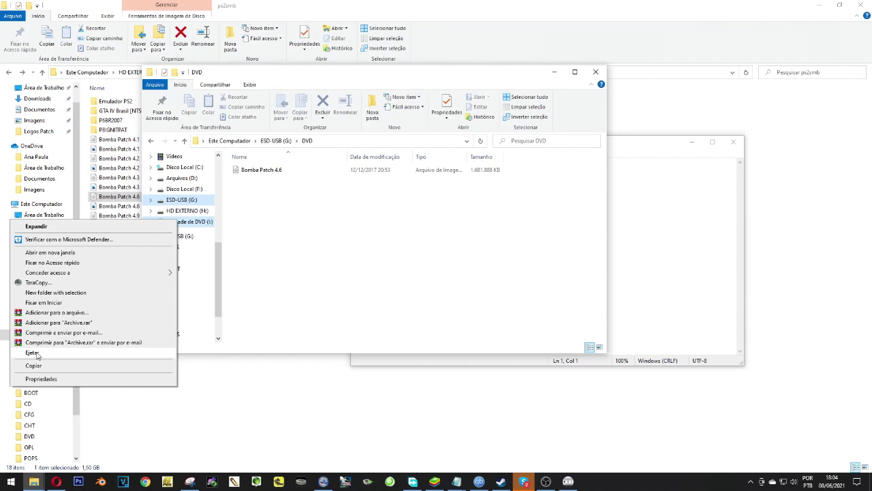
pyautogui.click(33, 353)
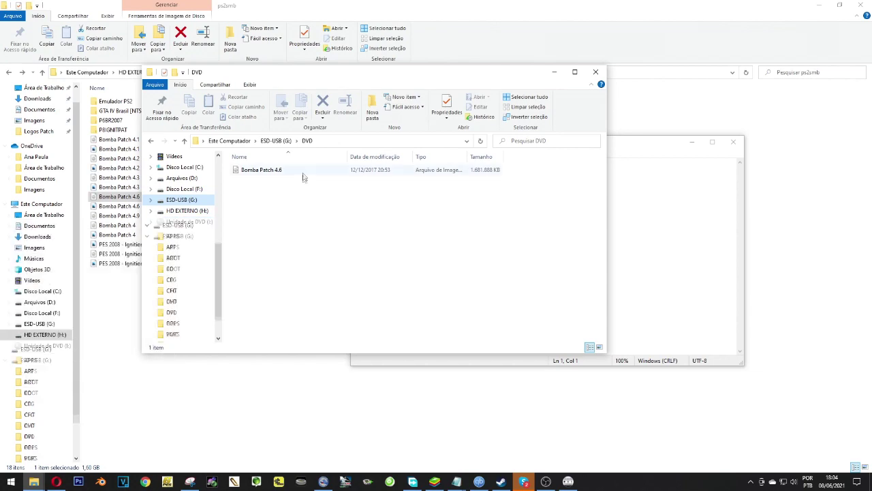
# Rename the Bomba Patch 4.6 image in the DVD folder to SLPM_663.74.Bomba Patch 4.6, pasting the copied game ID as prefix
pyautogui.click(281, 172)
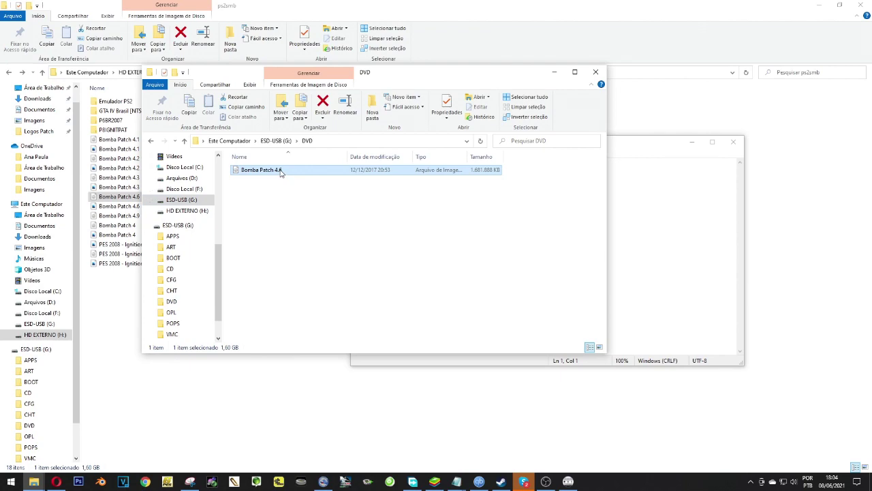
pyautogui.click(280, 172)
pyautogui.press('Home')
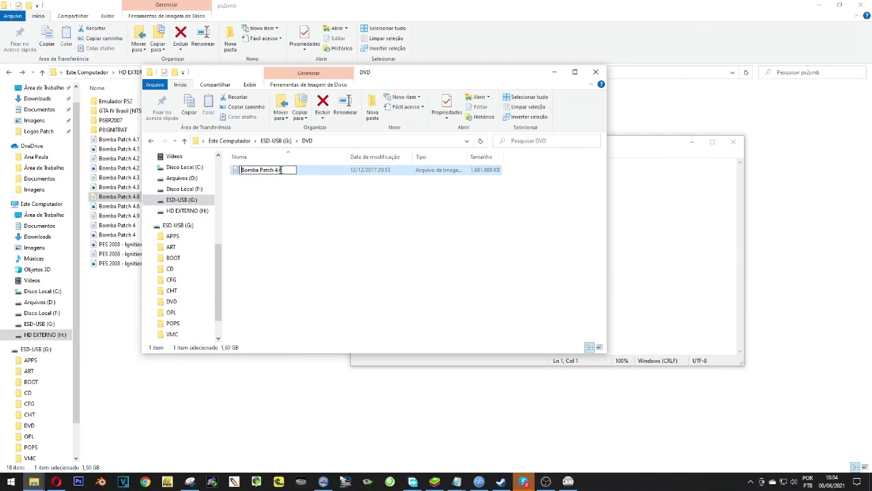
pyautogui.hotkey('ctrl', 'v')
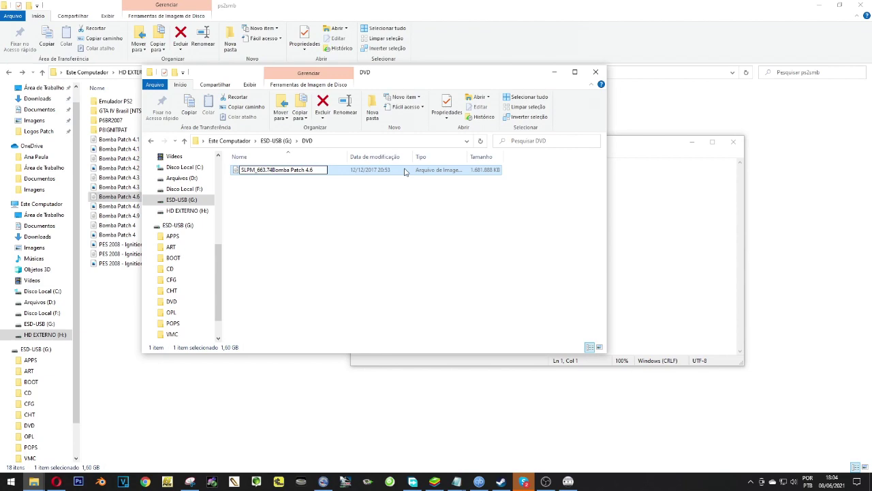
pyautogui.write('.')
pyautogui.press('Return')
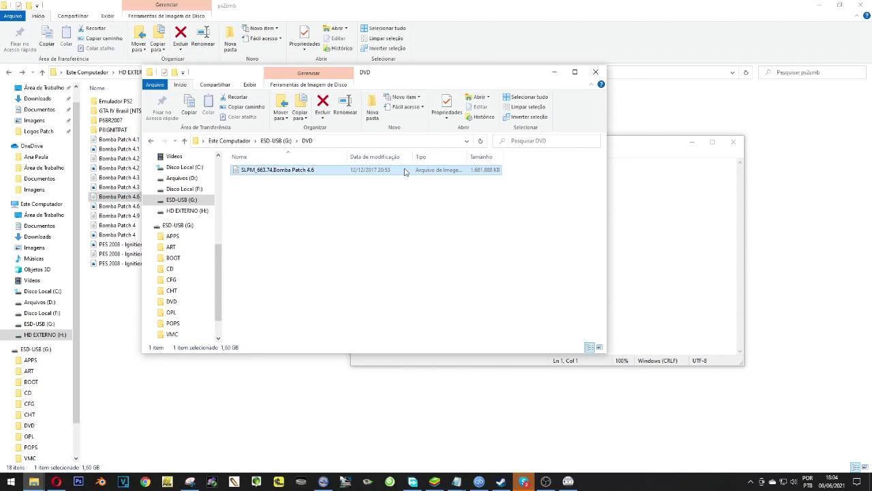